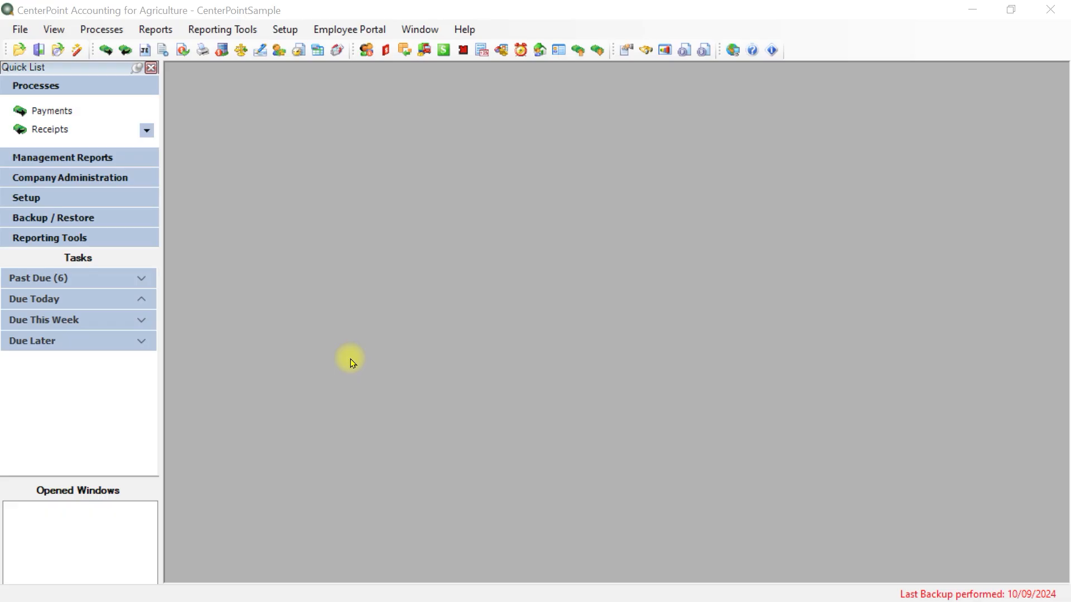
Open the Names list from the setup area
left_click(284, 29)
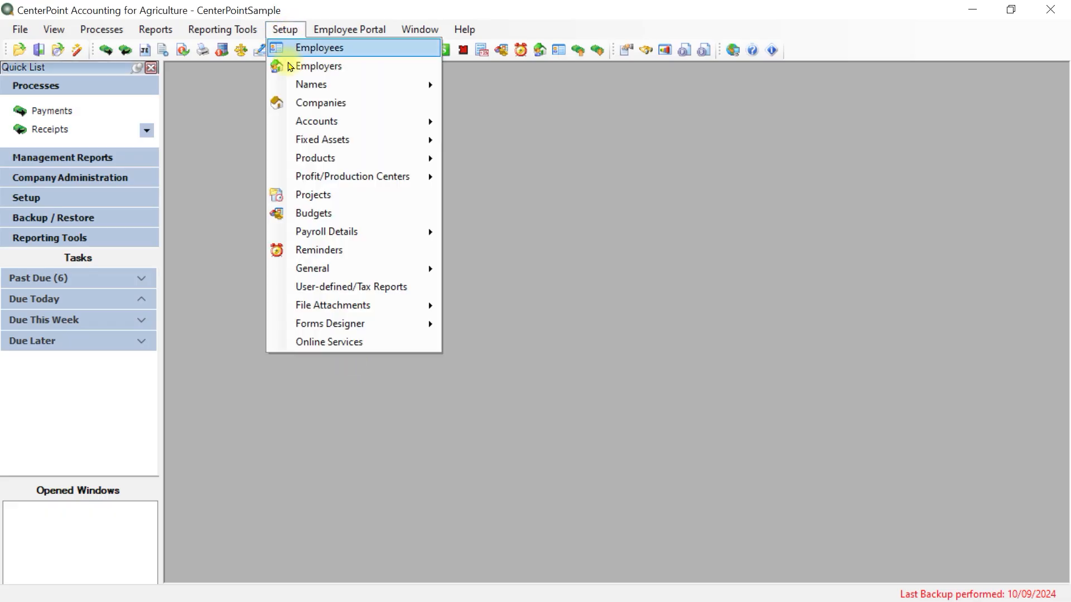
mouse_move(290, 83)
left_click(462, 86)
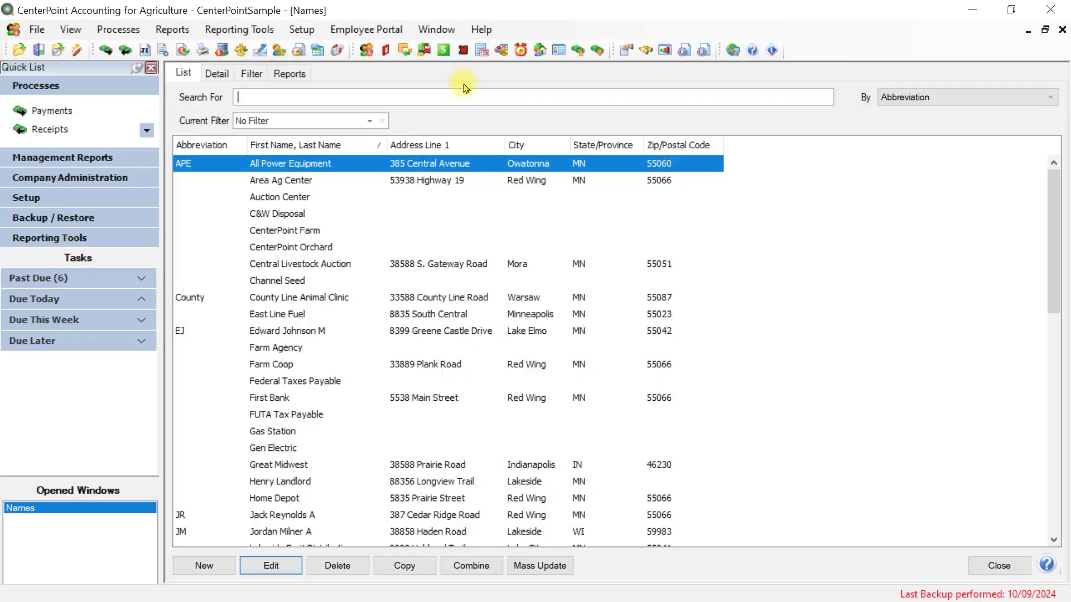
Save a new business name record under the company name New and delete it from the list
key("F9")
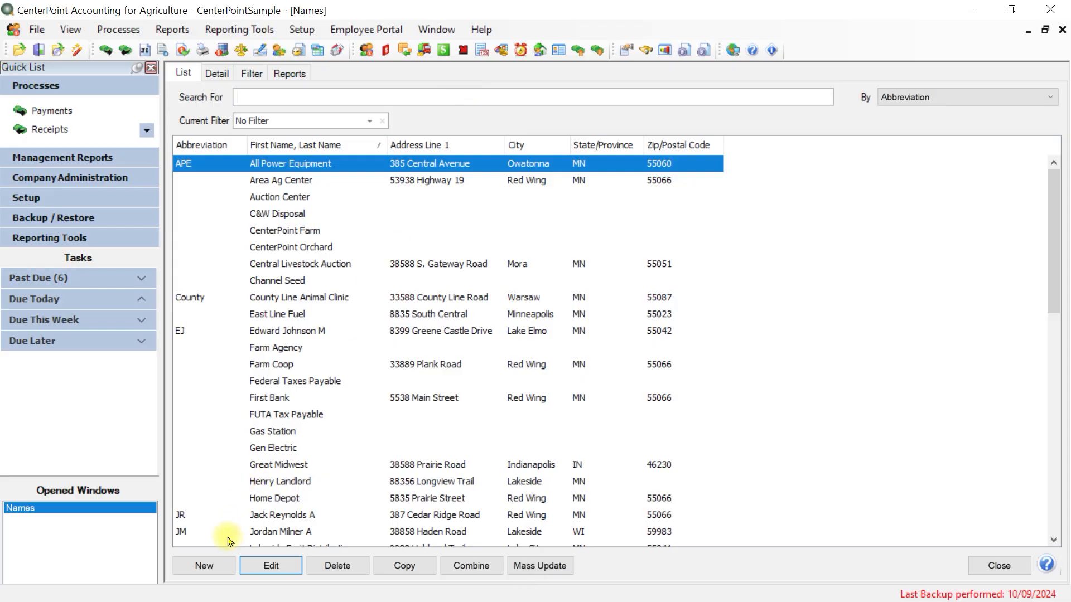
left_click(204, 567)
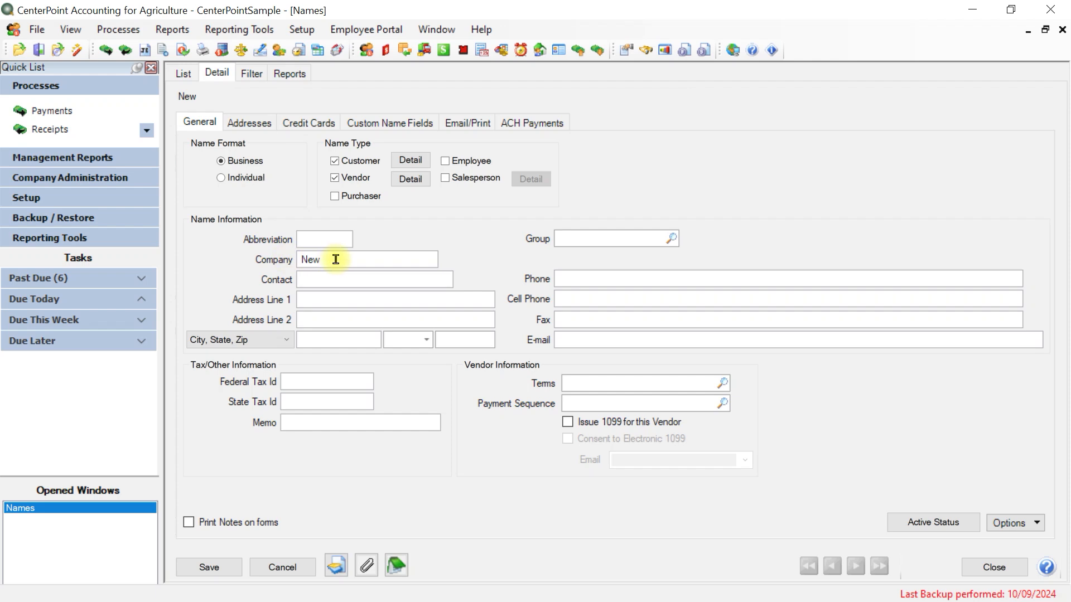
left_click(209, 568)
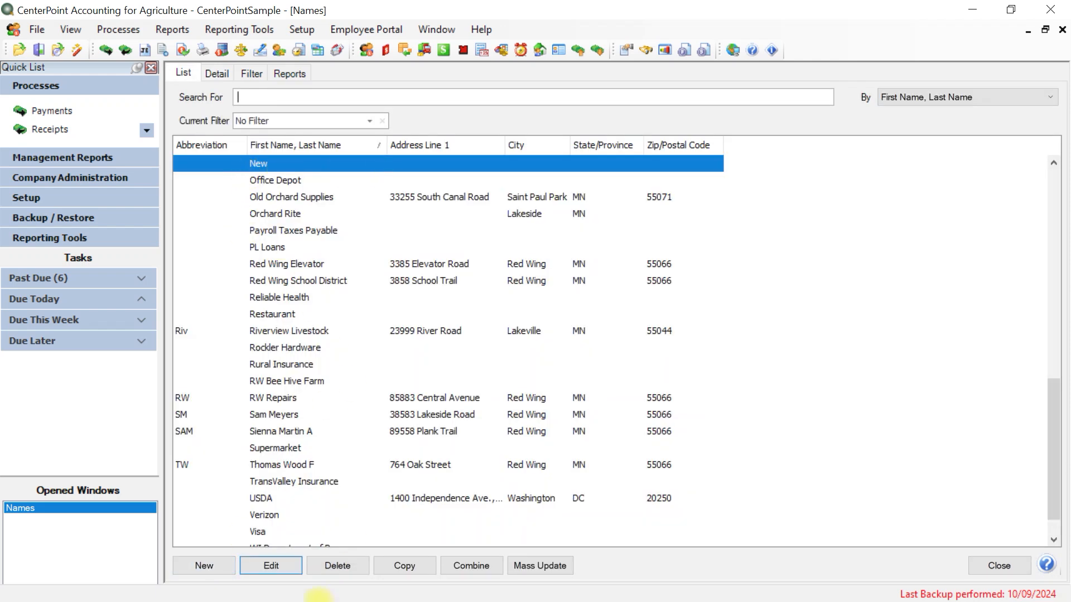
left_click(337, 566)
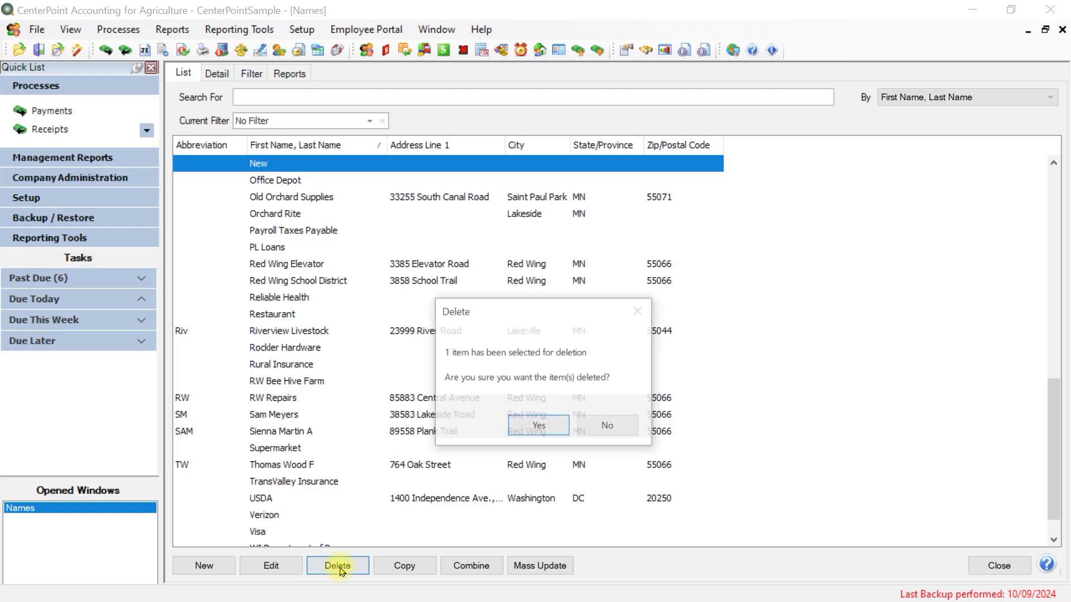
left_click(540, 426)
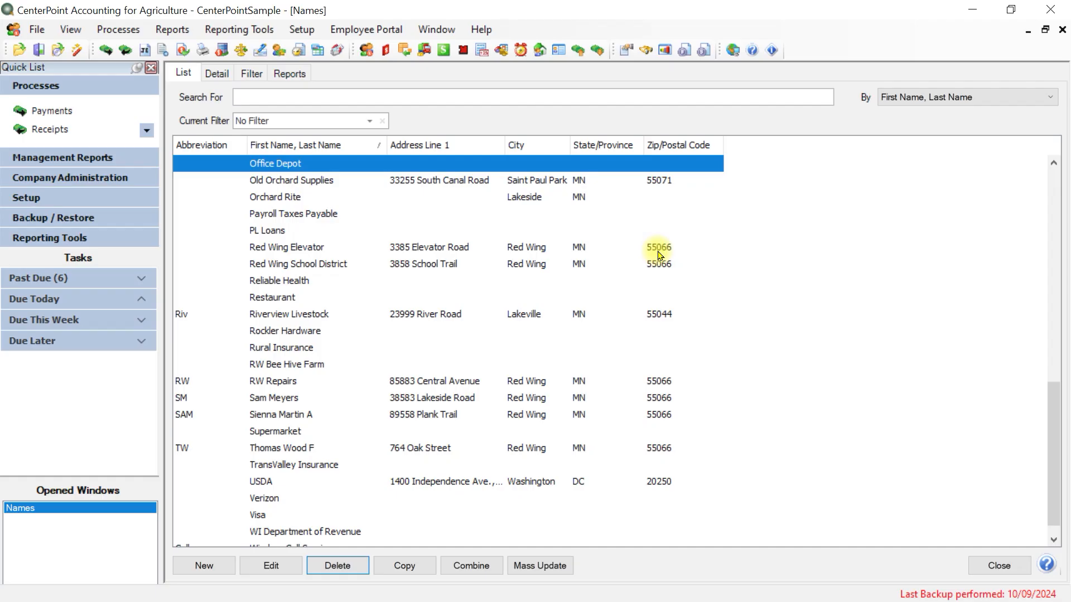
Open the payments entry and view the lookup list for the Pay To The Order Of field
left_click(67, 111)
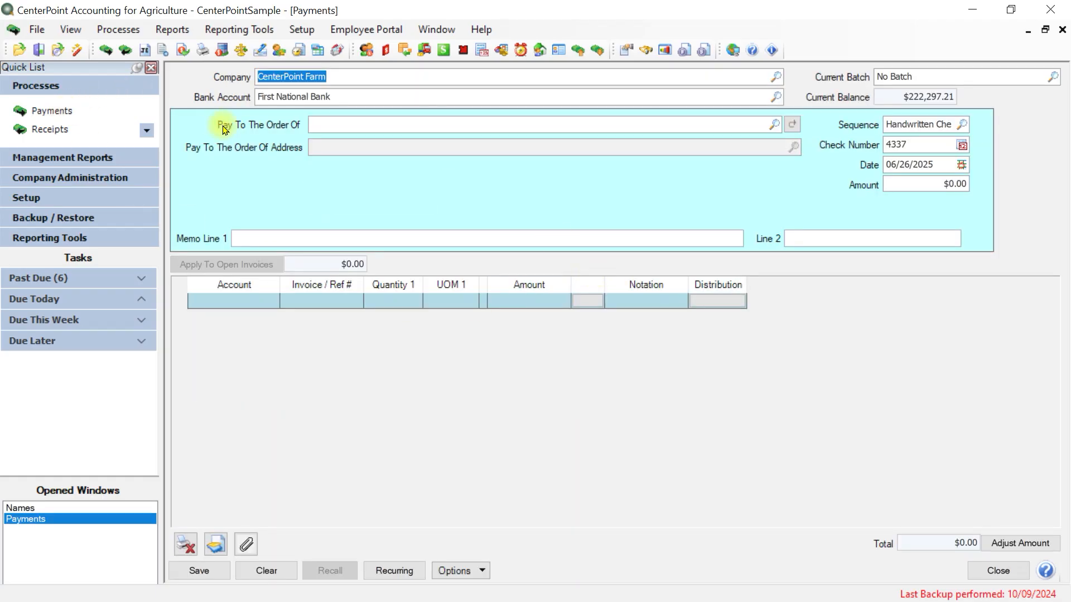
left_click(775, 126)
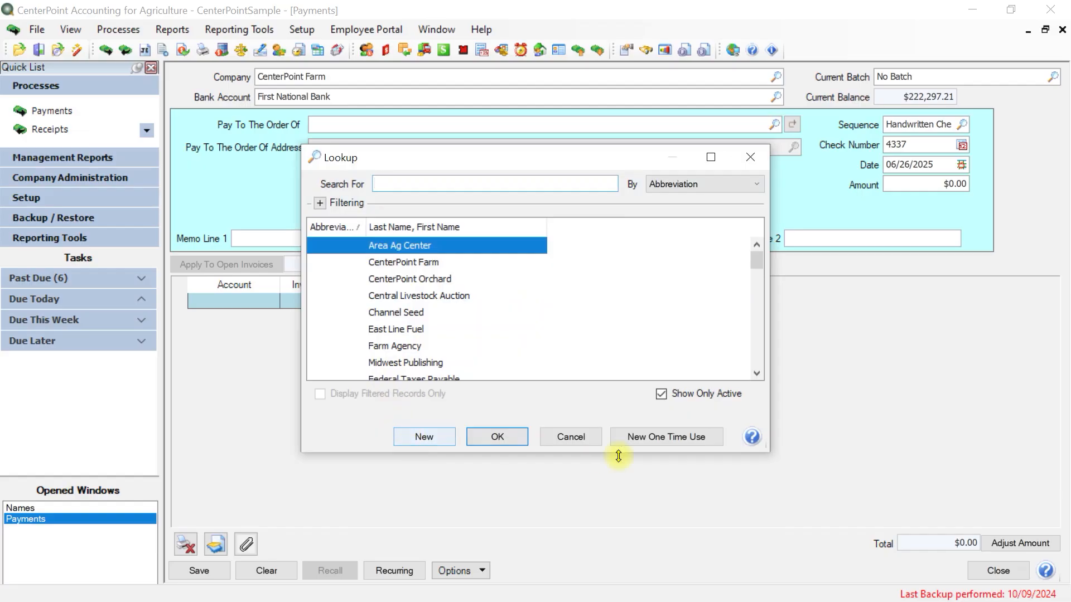
left_click(566, 438)
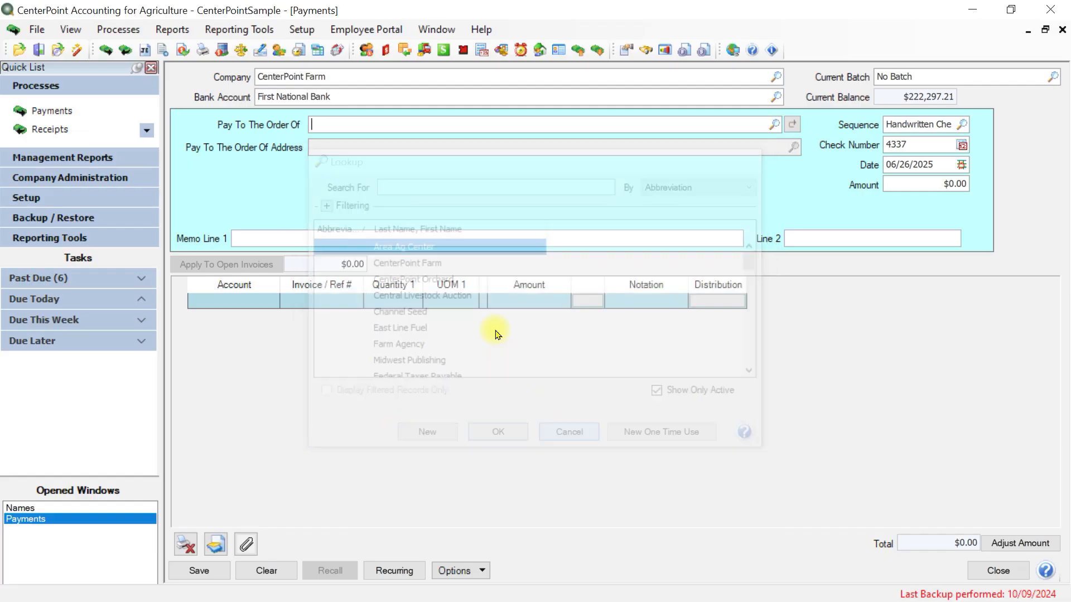
View the Add New Name form from the payee field, cancel it and close the payments entry
right_click(336, 123)
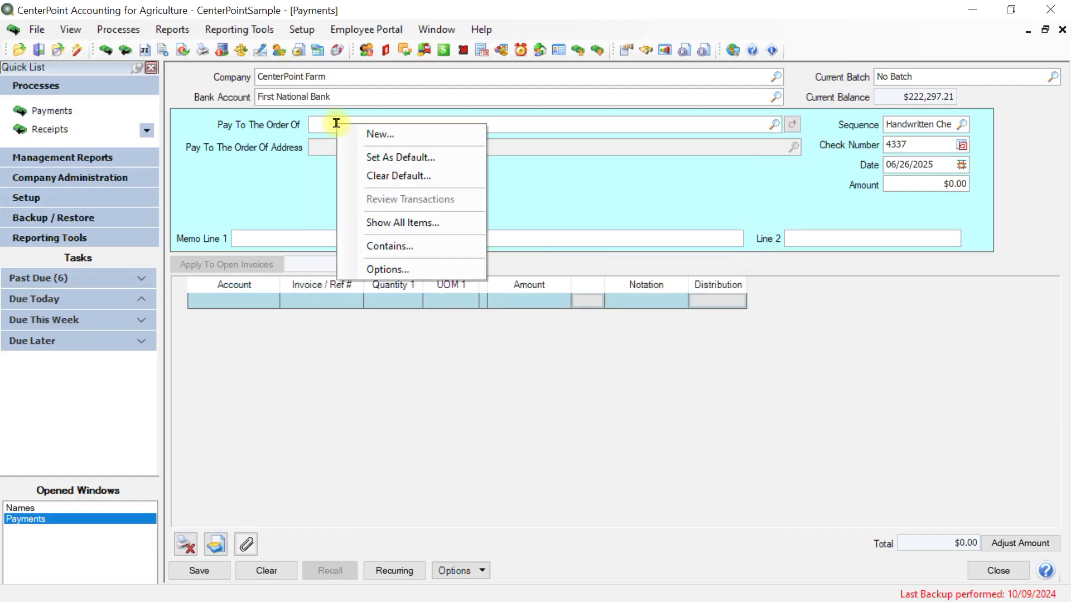
left_click(401, 135)
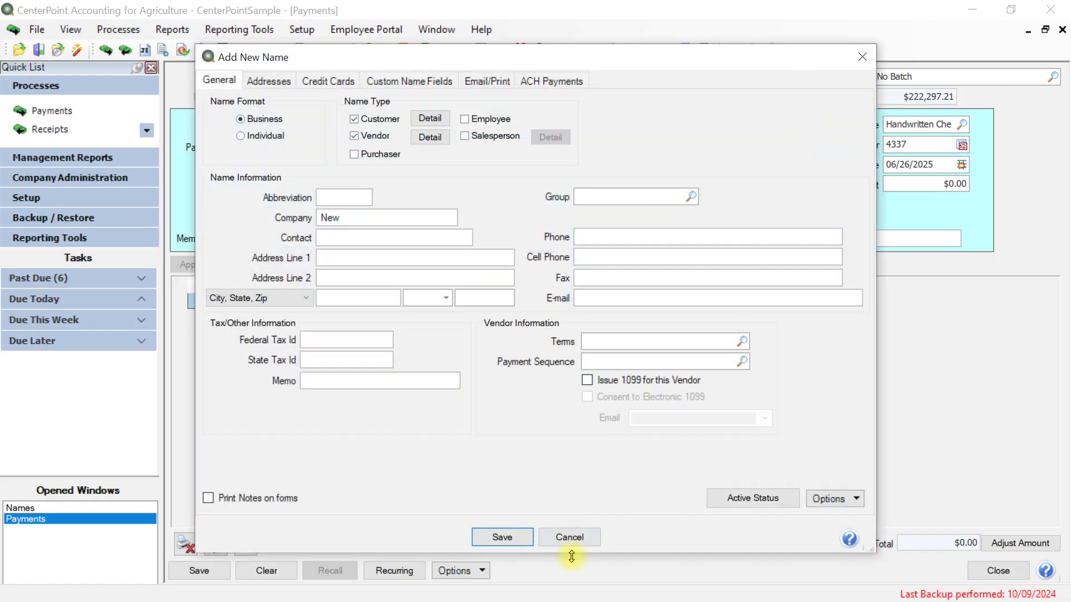
left_click(570, 538)
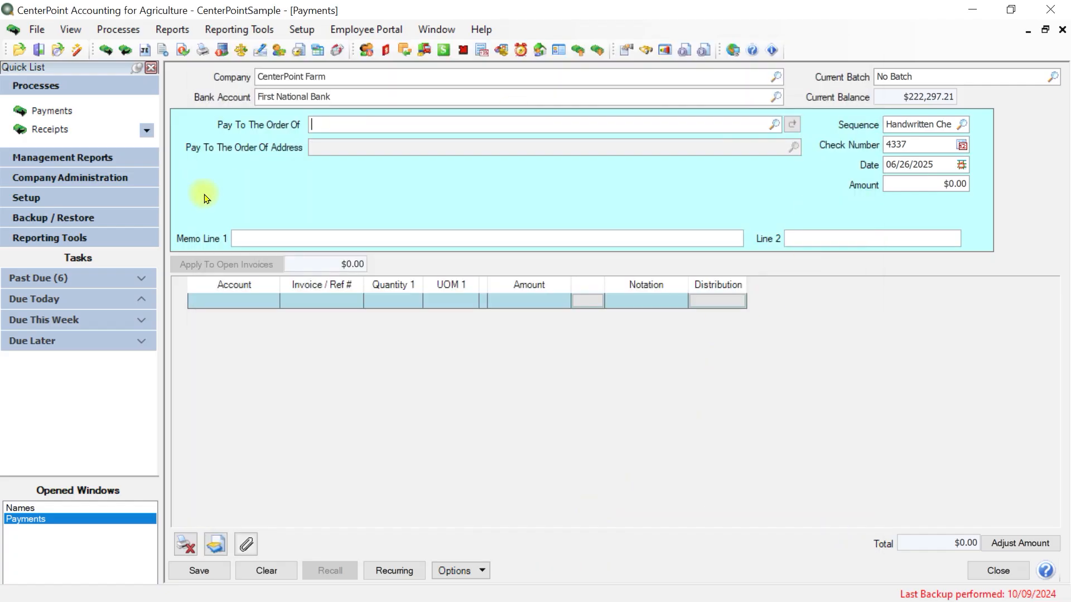
left_click(1003, 568)
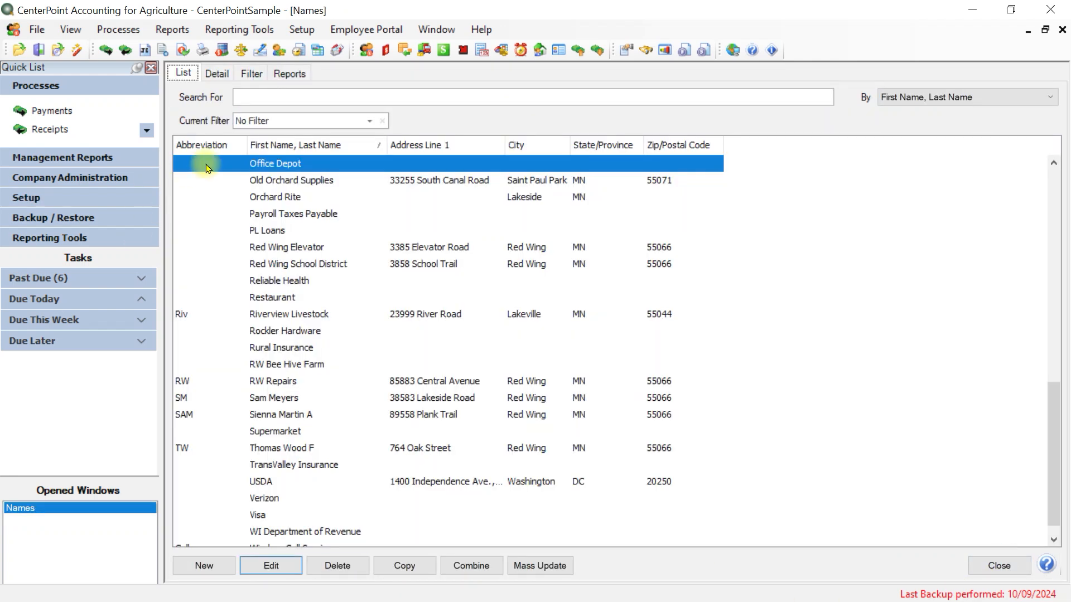
Open the All Power Equipment record and try the Individual name format before restoring Business
double_click(300, 164)
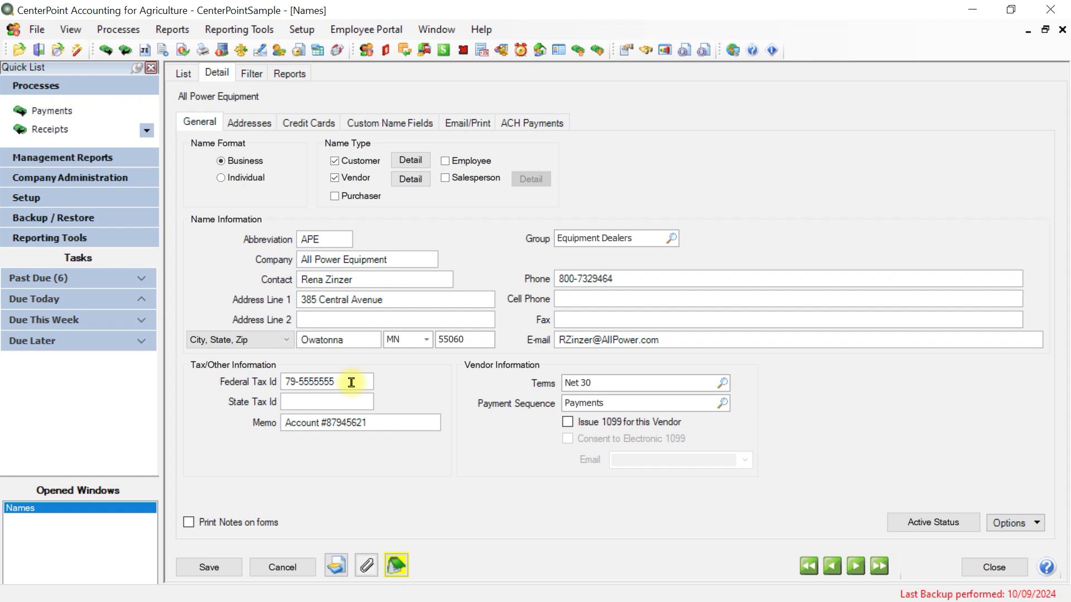
left_click(223, 177)
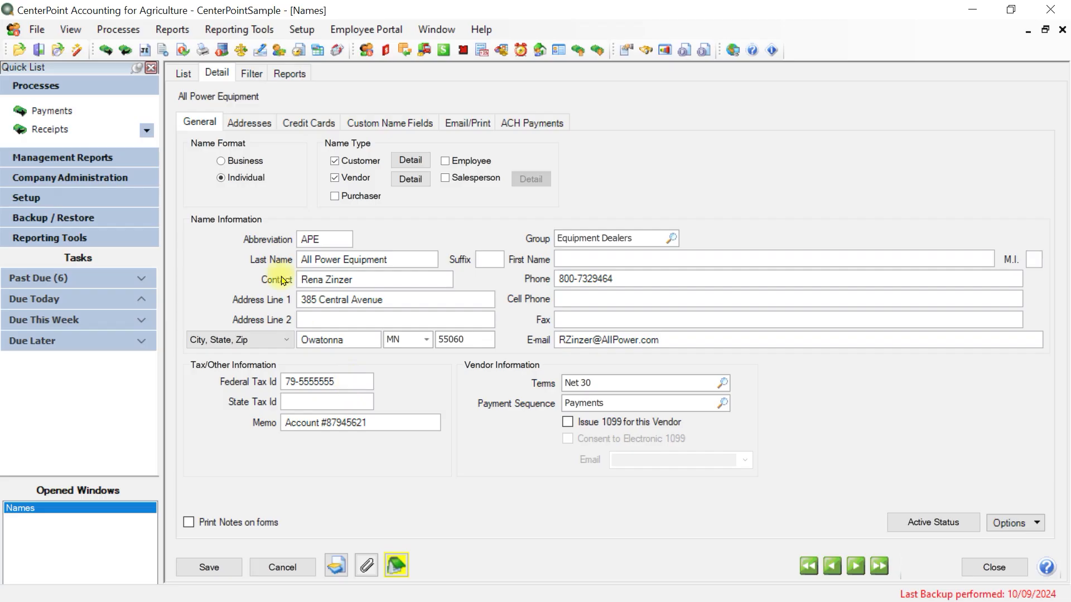
left_click(221, 161)
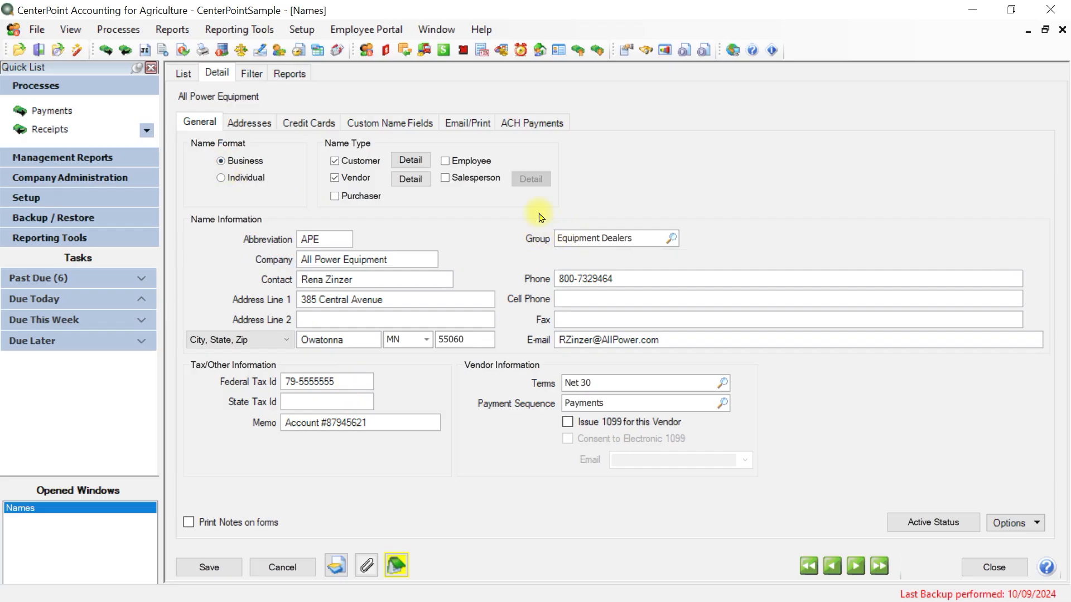
key("Tab")
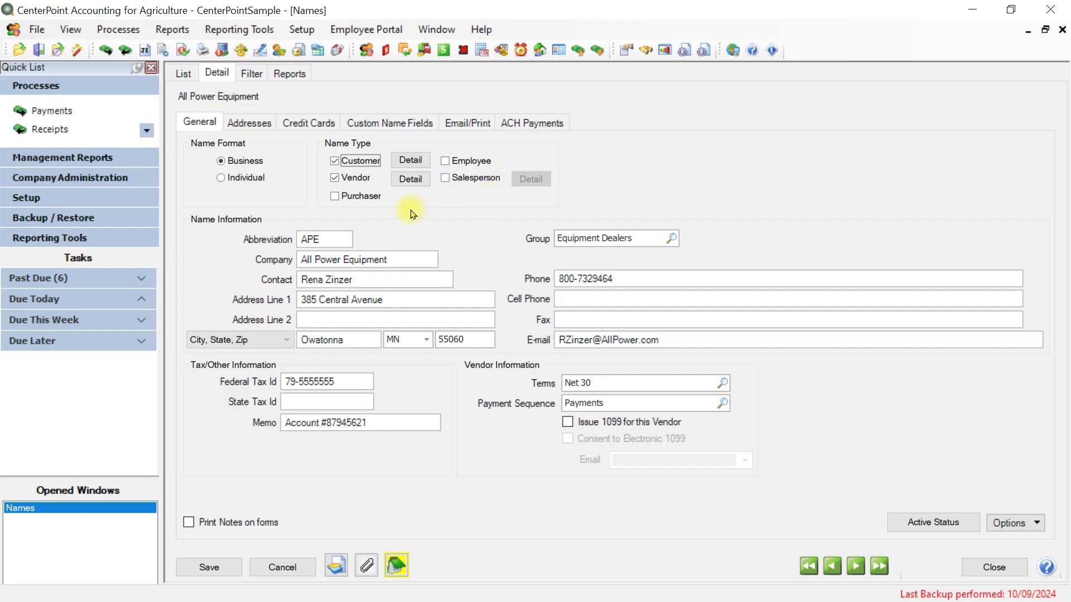
left_click(335, 178)
In the customer detail, choose Accounts Receivable as default AR account and set Net 60 as the default payment terms
left_click(411, 161)
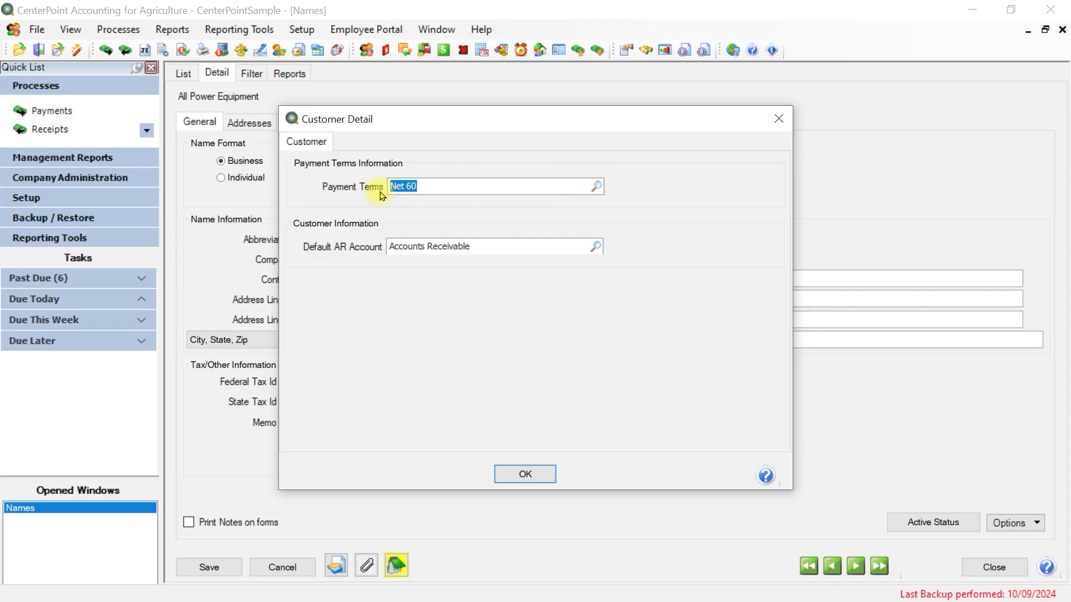
left_click(597, 247)
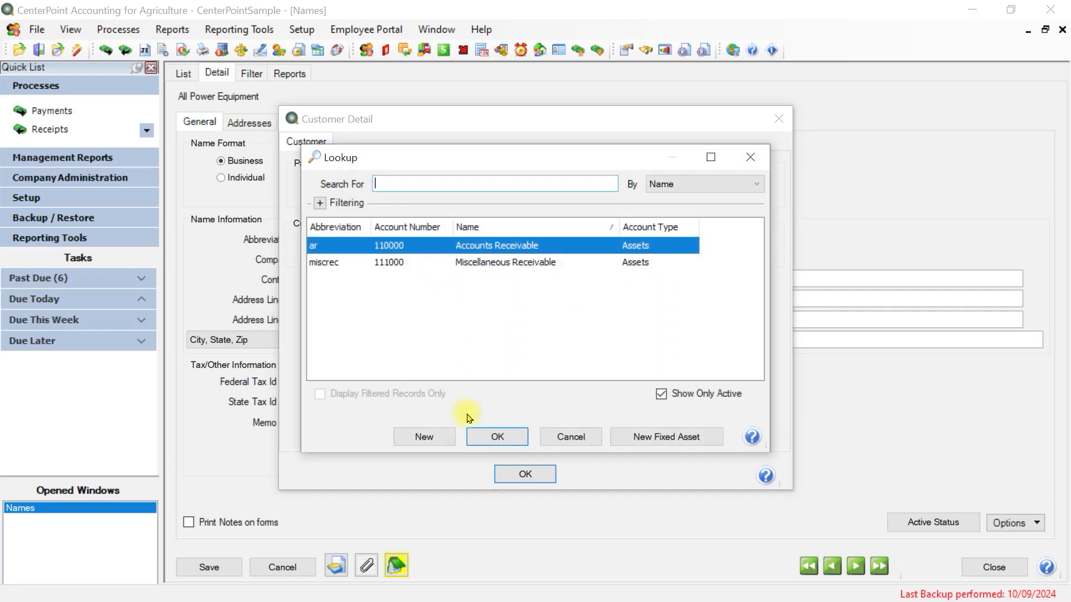
left_click(496, 435)
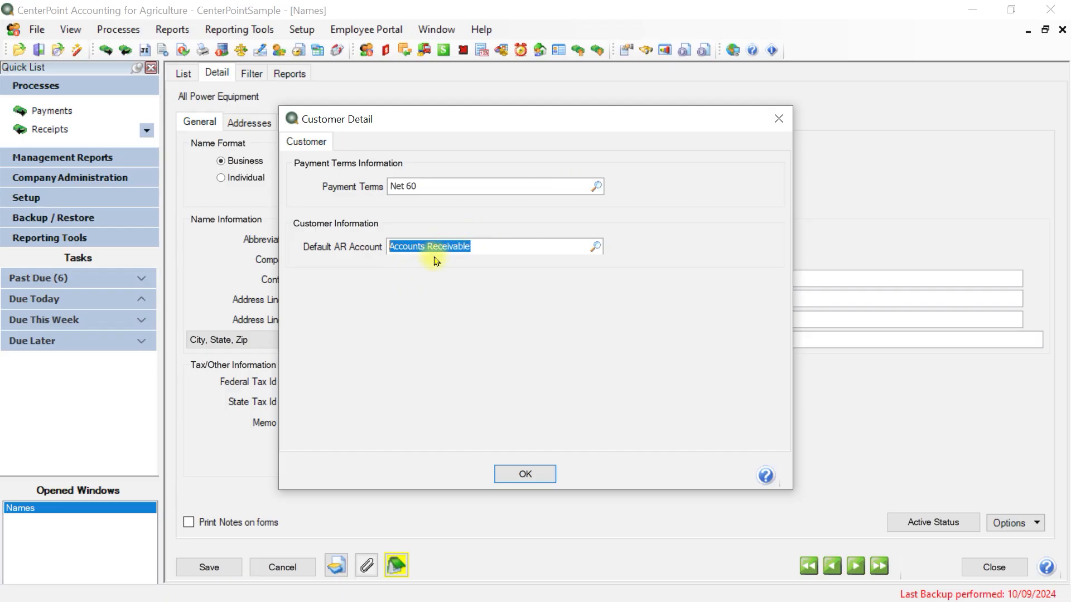
right_click(429, 185)
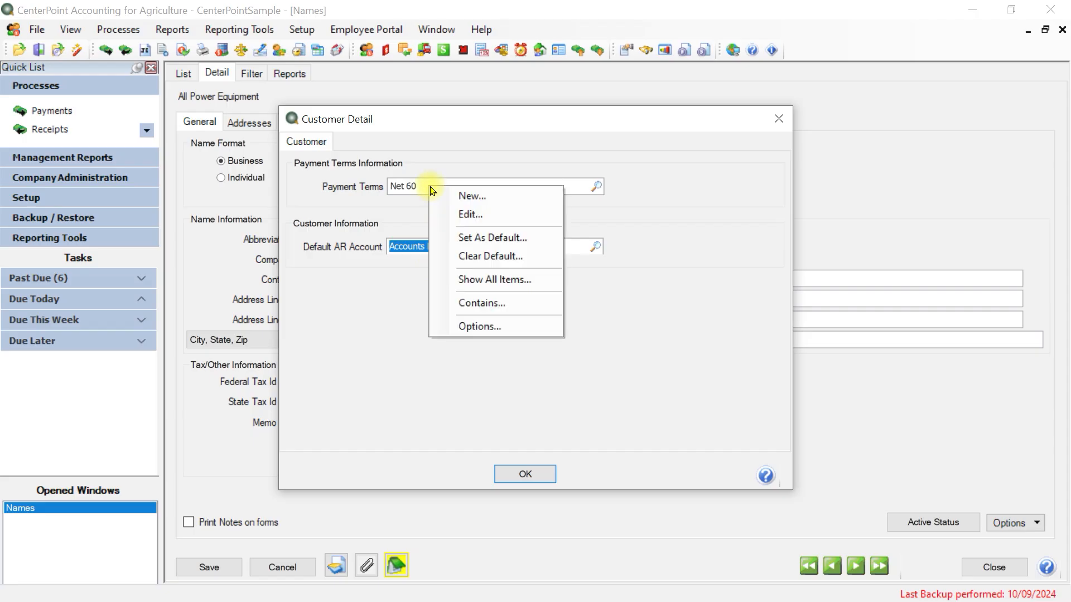
left_click(502, 244)
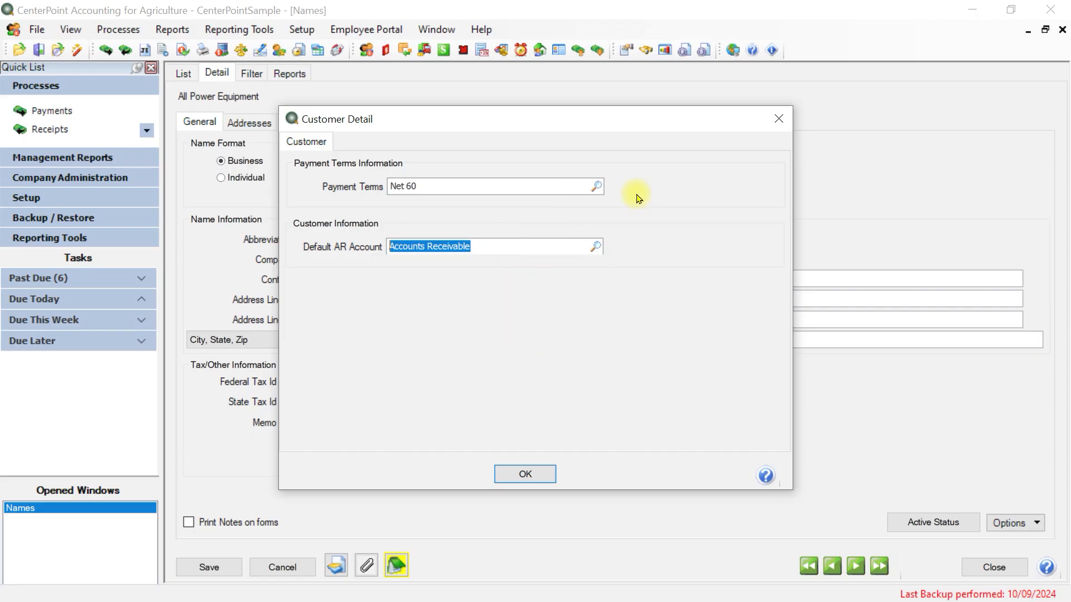
left_click(517, 474)
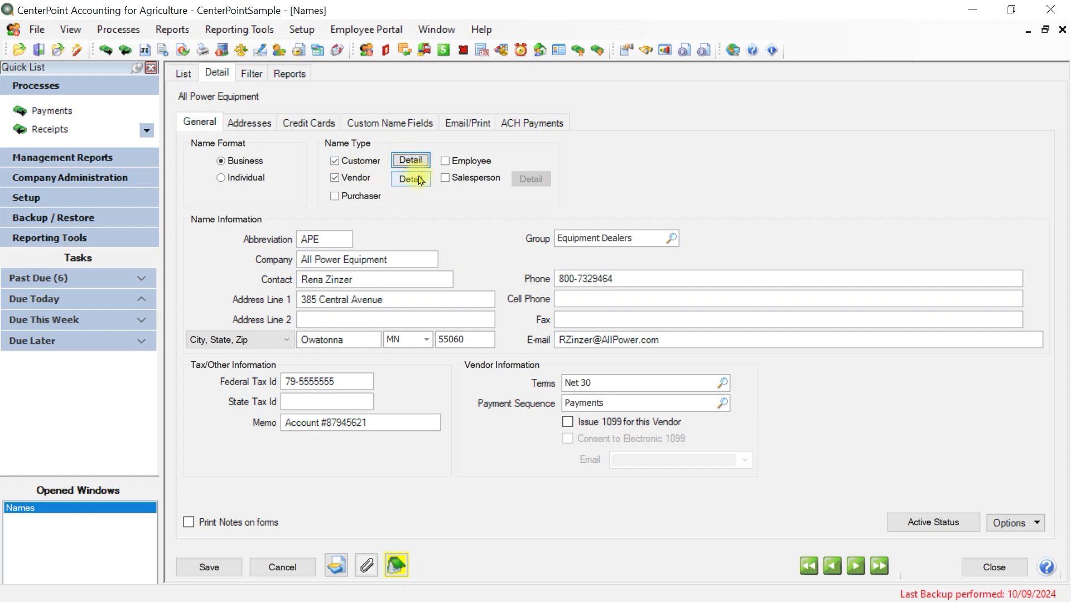
Review the vendor detail, switching On Payment Hold on and back off before accepting it
left_click(419, 180)
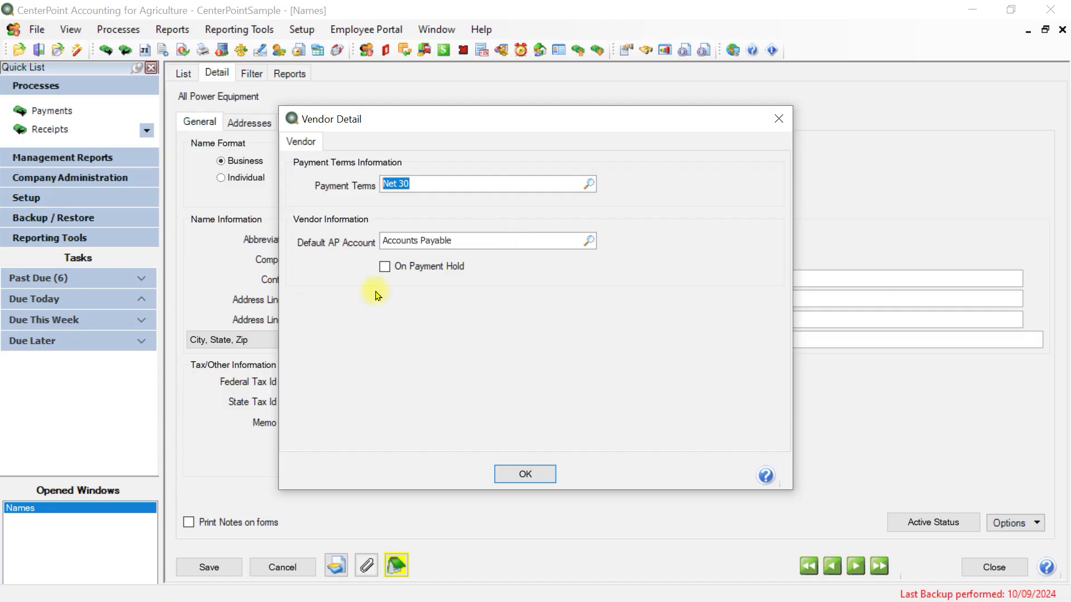
left_click(386, 268)
left_click(384, 267)
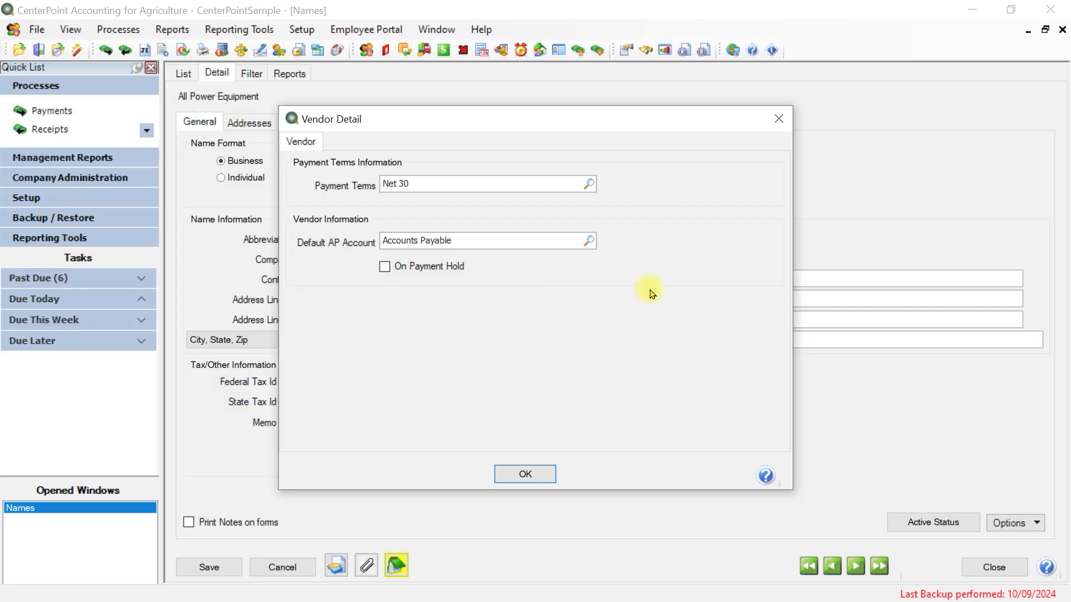
left_click(526, 474)
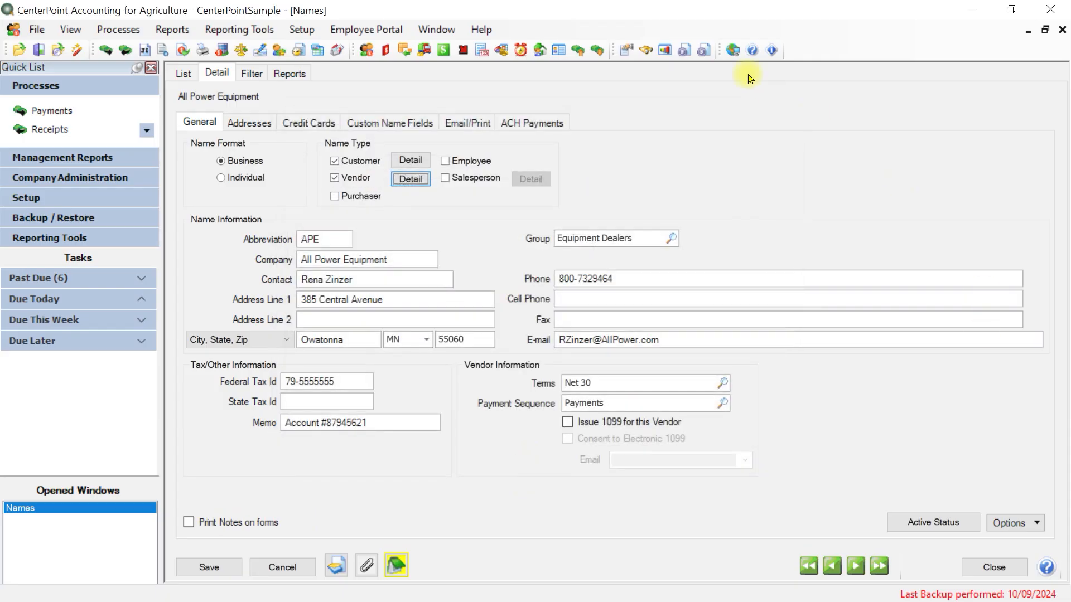
Examine the duplicate-handling options for the Abbreviation field and dismiss them without choosing one
key("Tab")
key("Tab")
key("Tab")
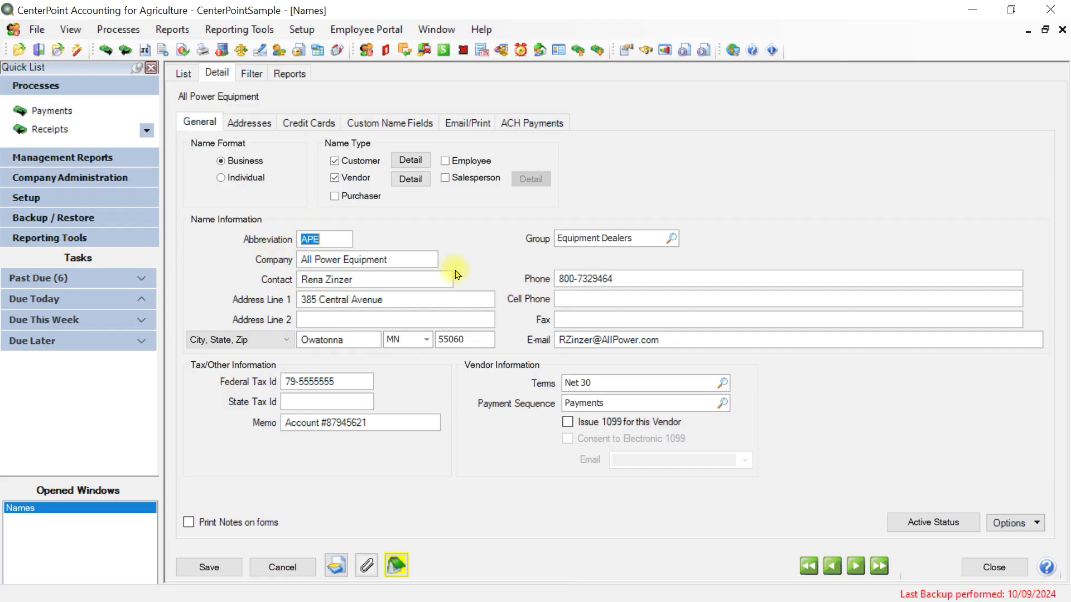
right_click(329, 239)
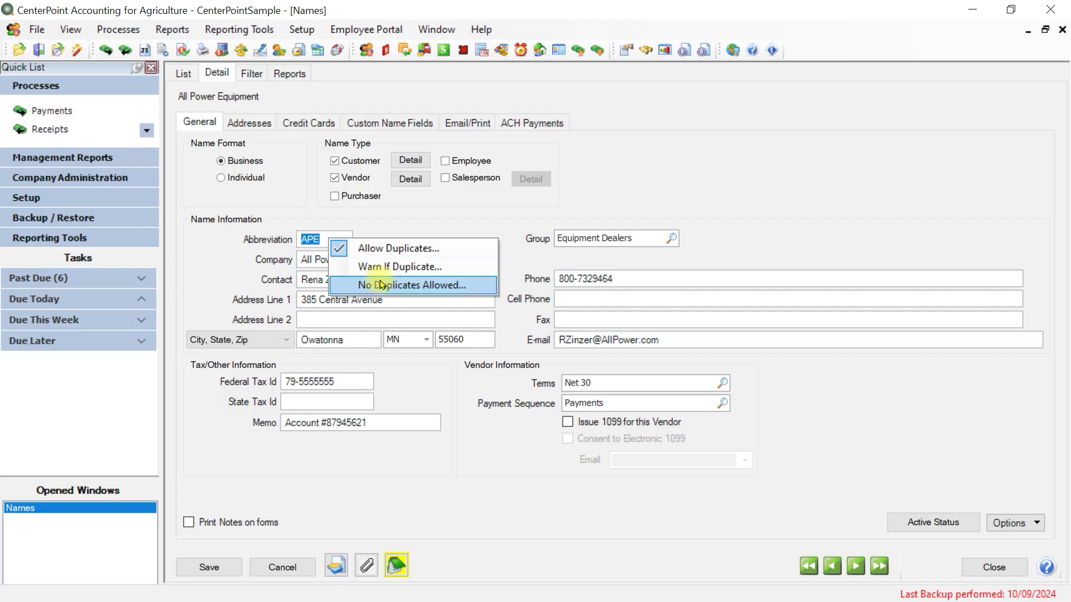
left_click(402, 219)
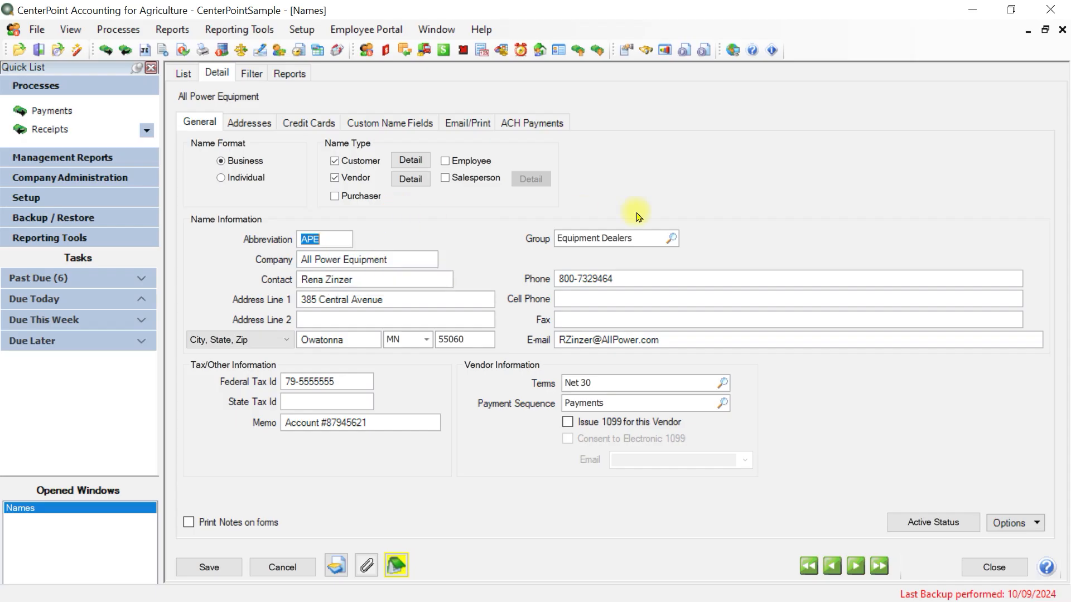
View the lookup list of name groups for the Group field and cancel it
key("Tab")
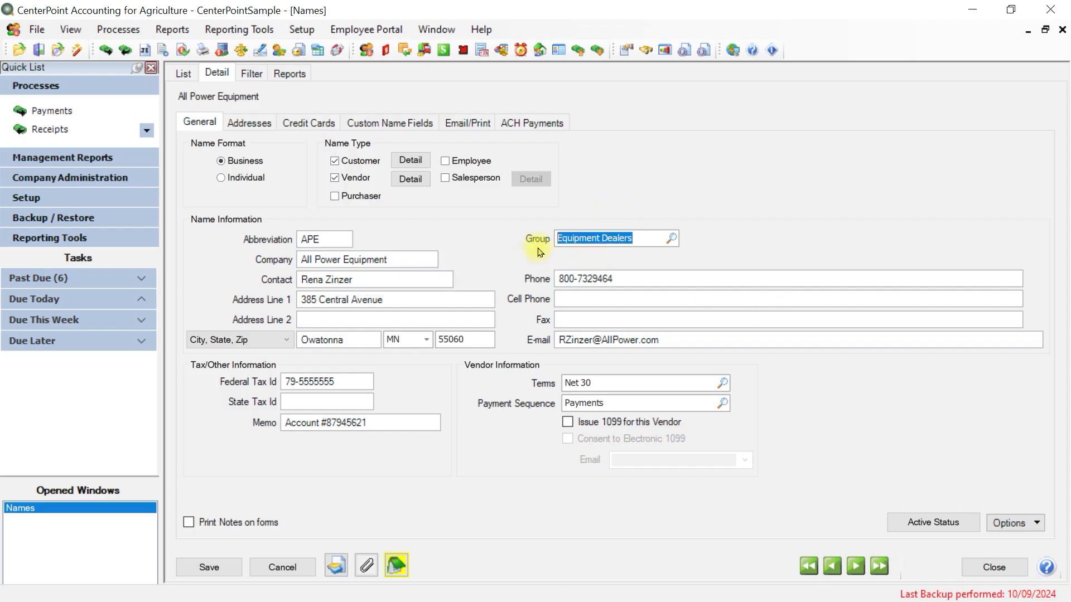
left_click(670, 239)
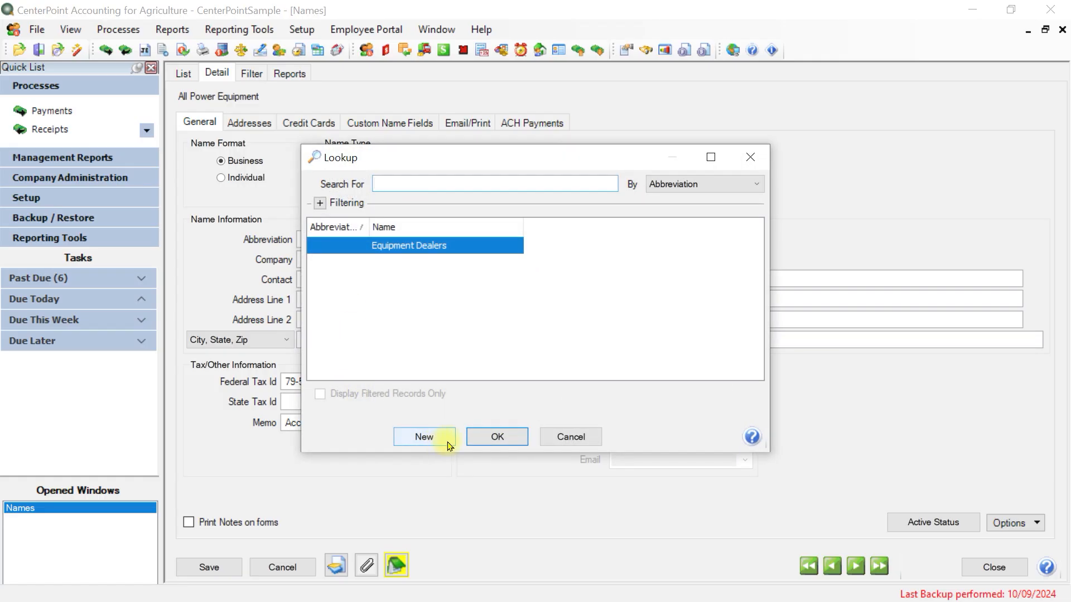
left_click(584, 437)
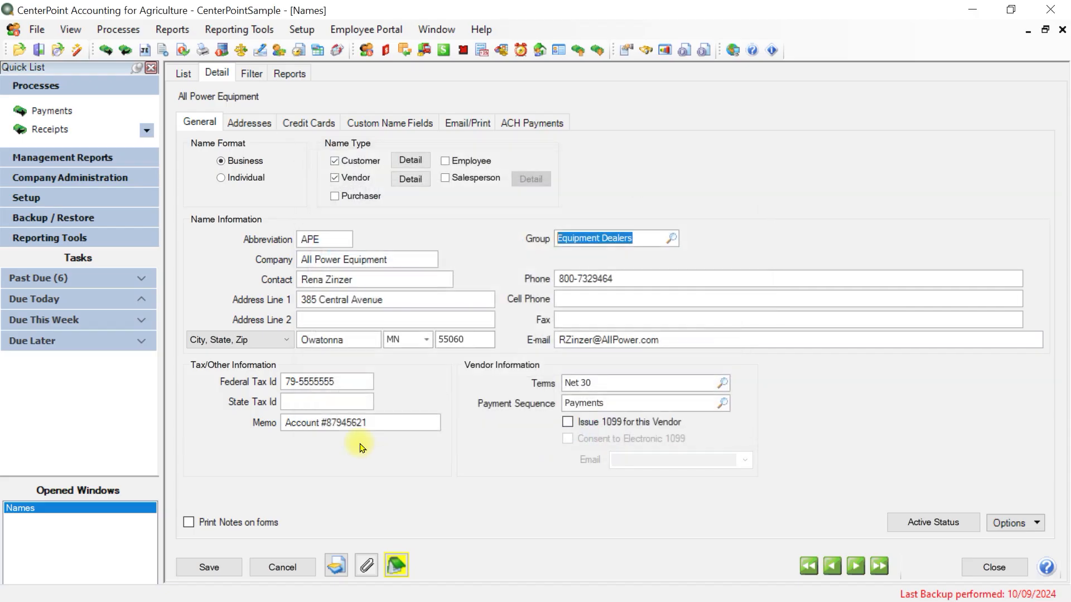
Step through the company, contact and address fields to review their contents
key("Tab")
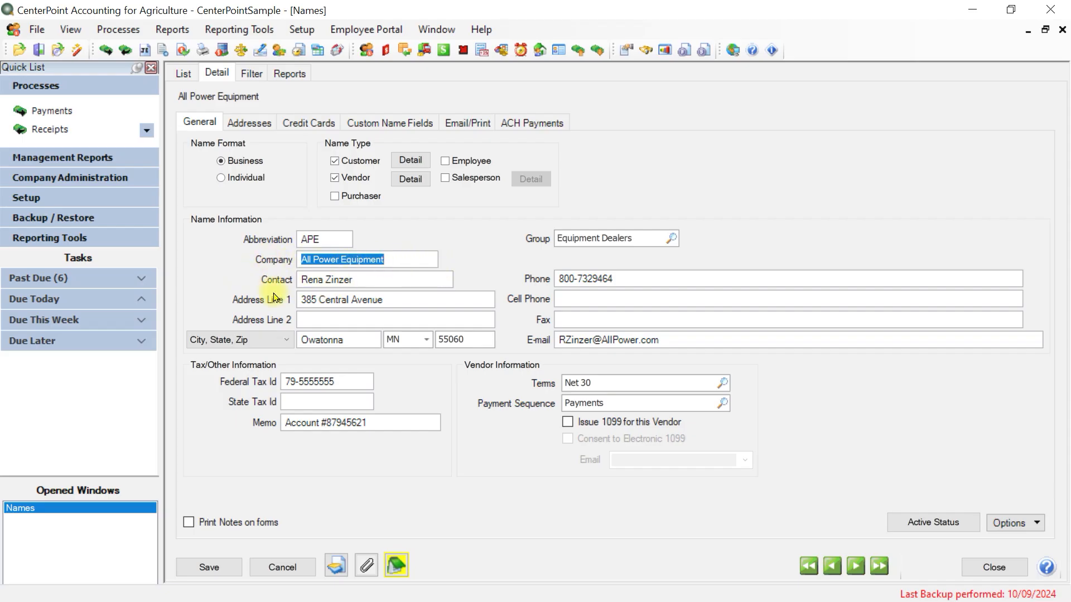
key("Tab")
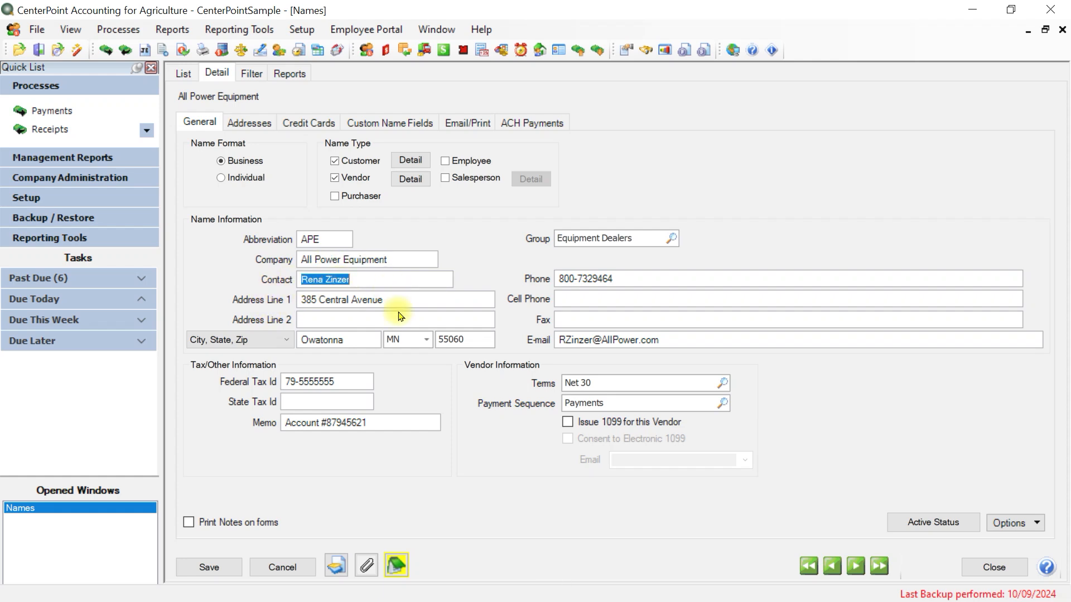
key("Tab")
Step through the remaining address, phone, tax ID and memo fields to review their contents
key("Tab")
key("Tab")
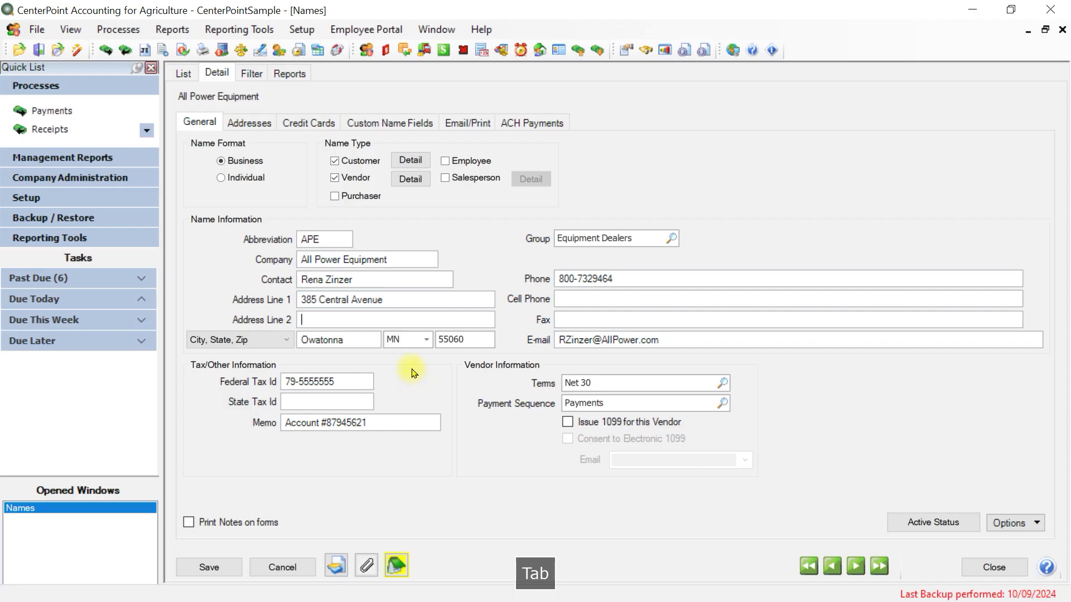
key("Tab")
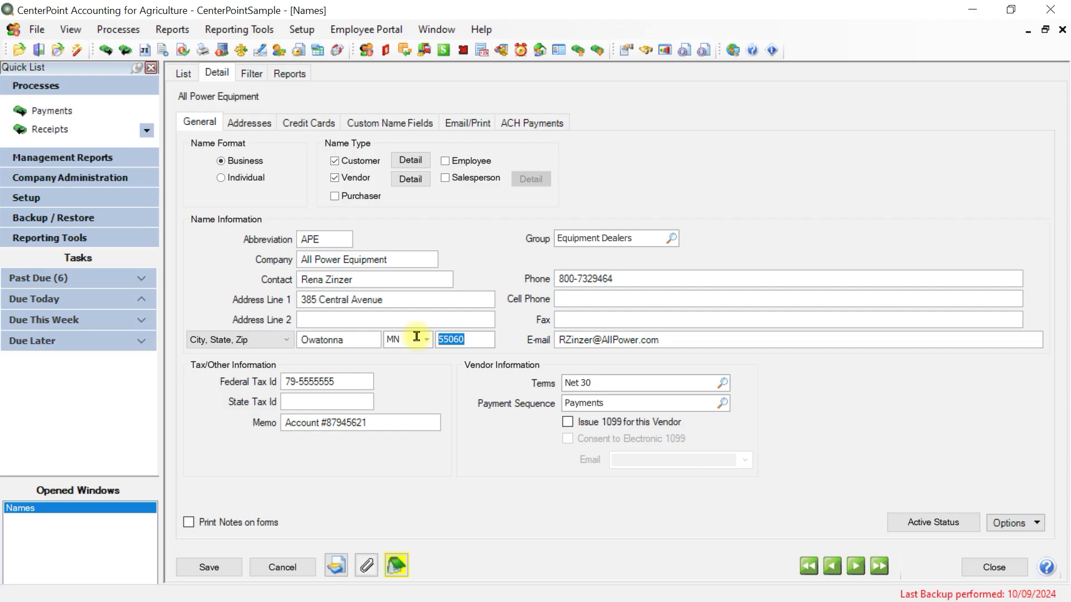
key("Tab")
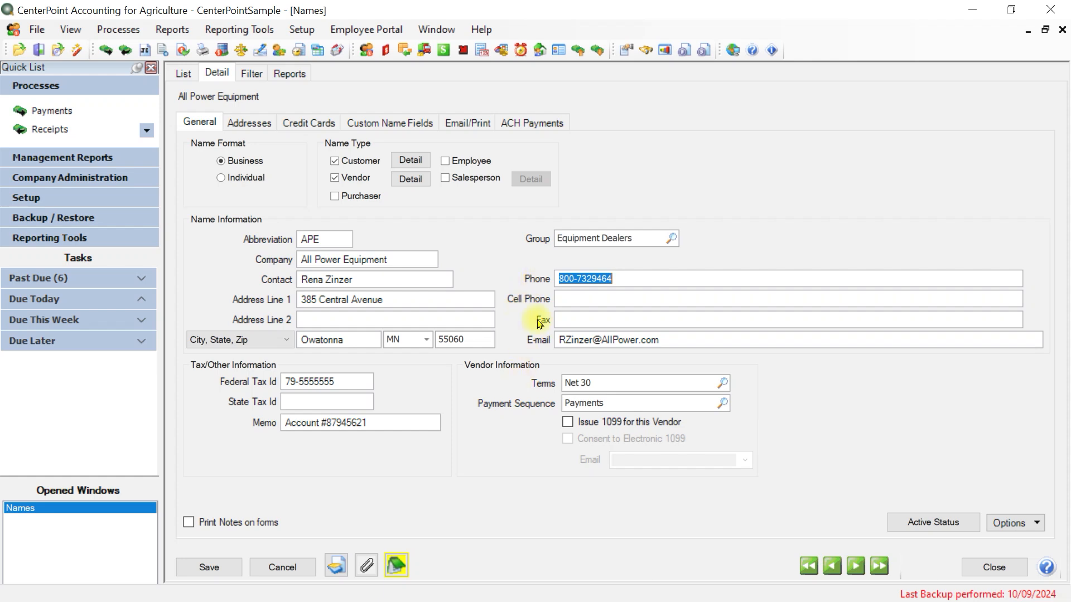
key("Tab")
key("Tab")
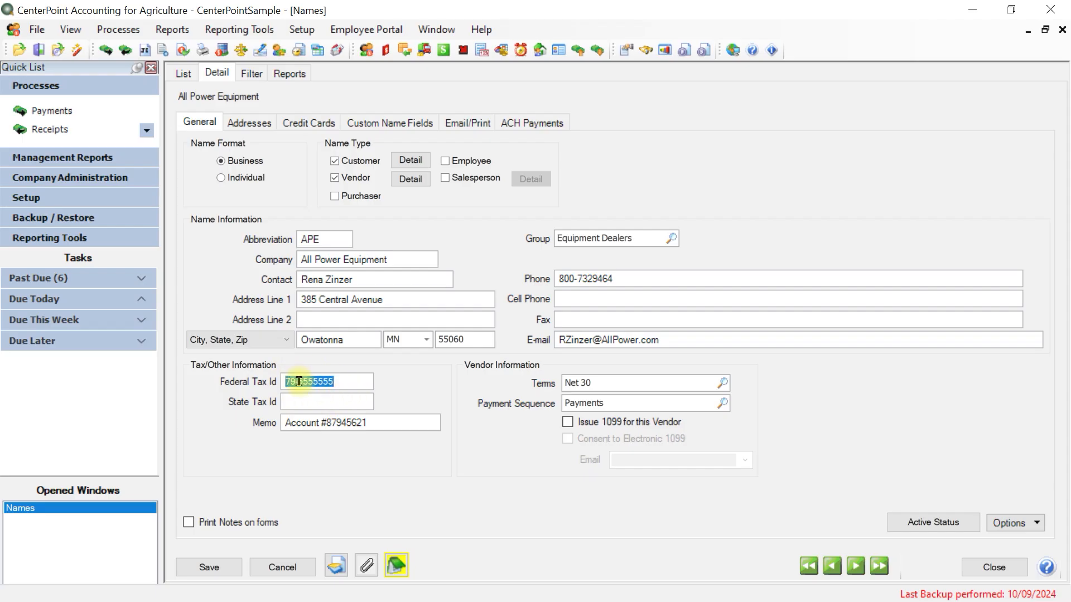
key("Tab")
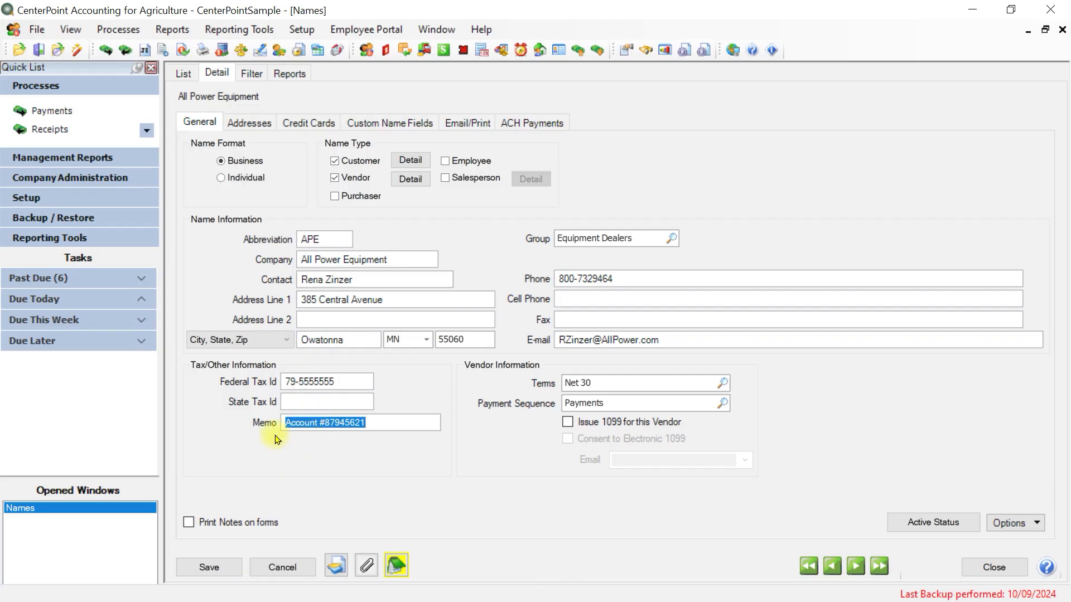
left_click(406, 421)
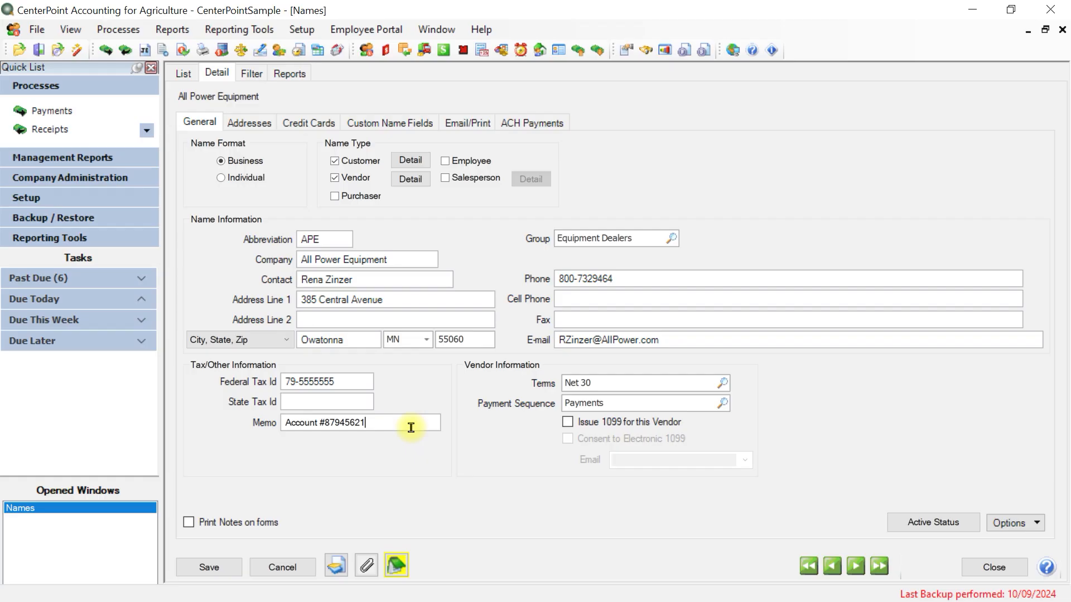
Review the vendor terms and select Payments as the payment sequence from its lookup list
key("Tab")
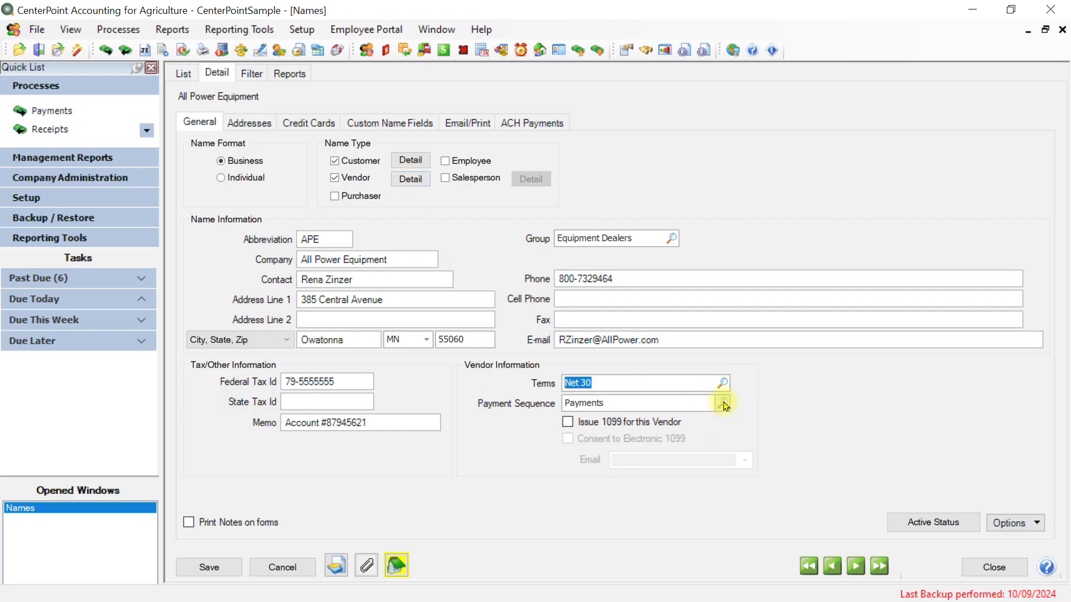
key("Tab")
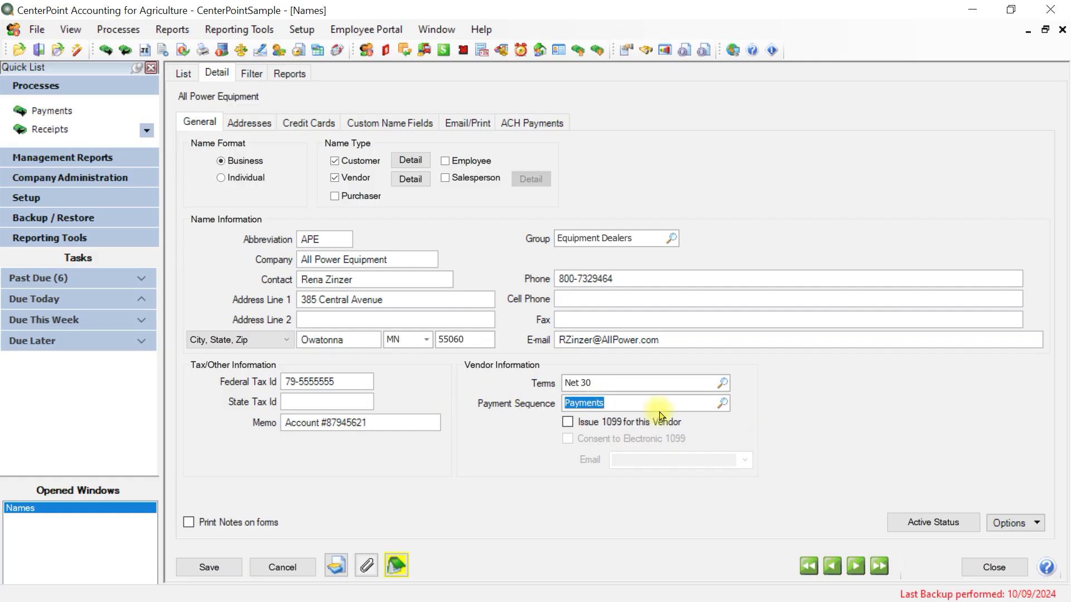
left_click(721, 402)
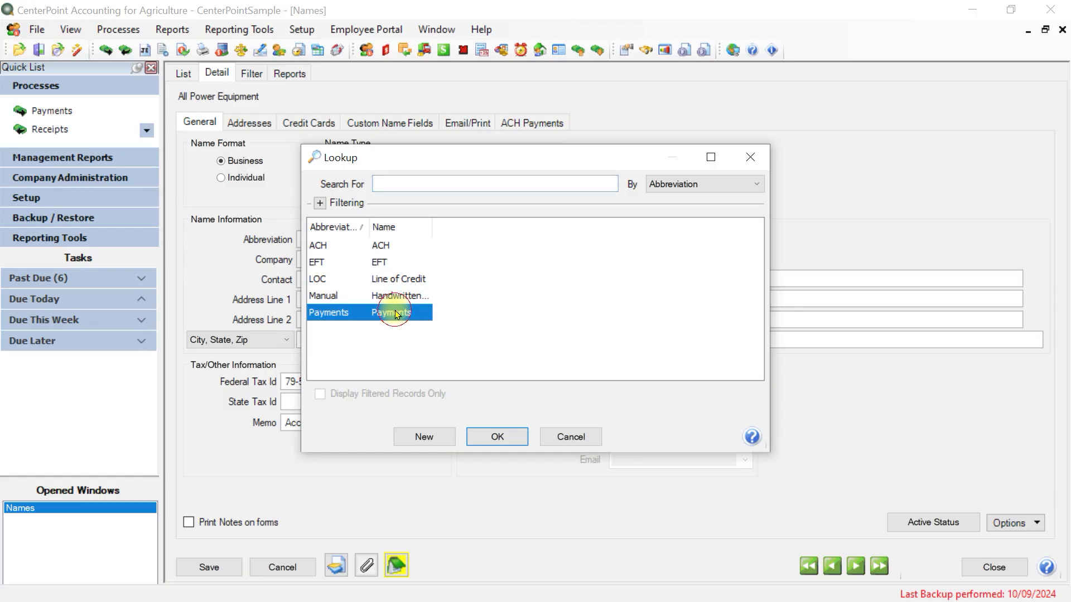
key("Tab")
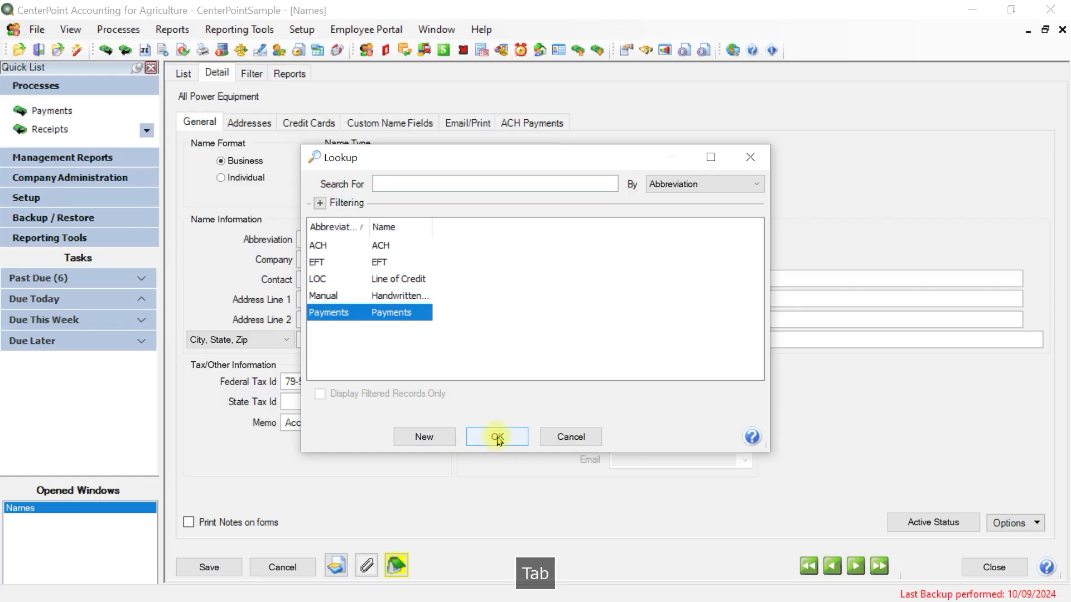
left_click(499, 439)
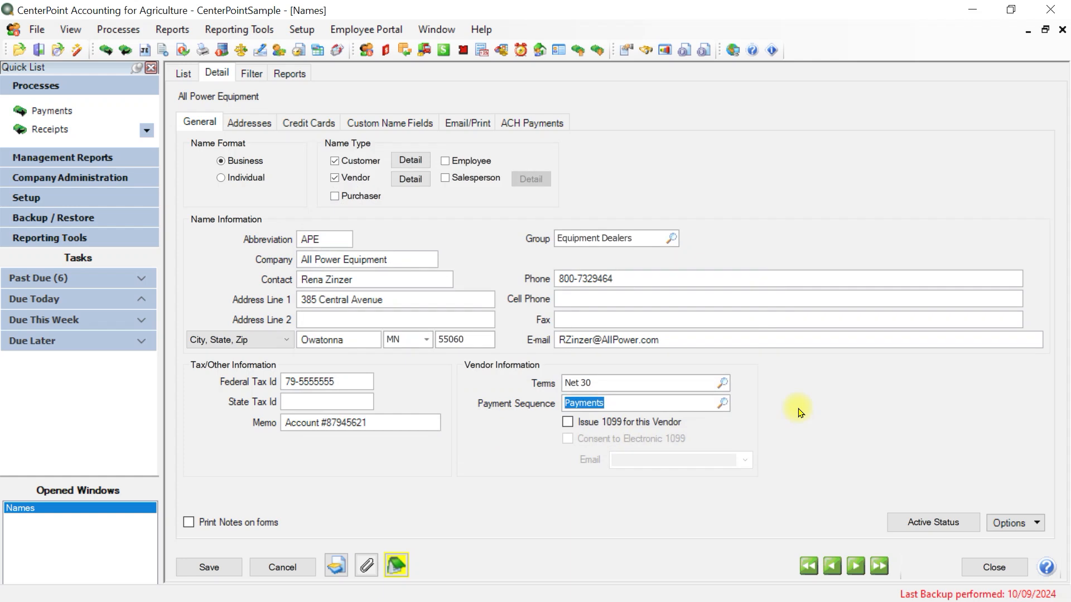
Try Issue 1099 for this Vendor with Consent to Electronic 1099, view the e-mail choices, and switch Issue 1099 back off
left_click(567, 423)
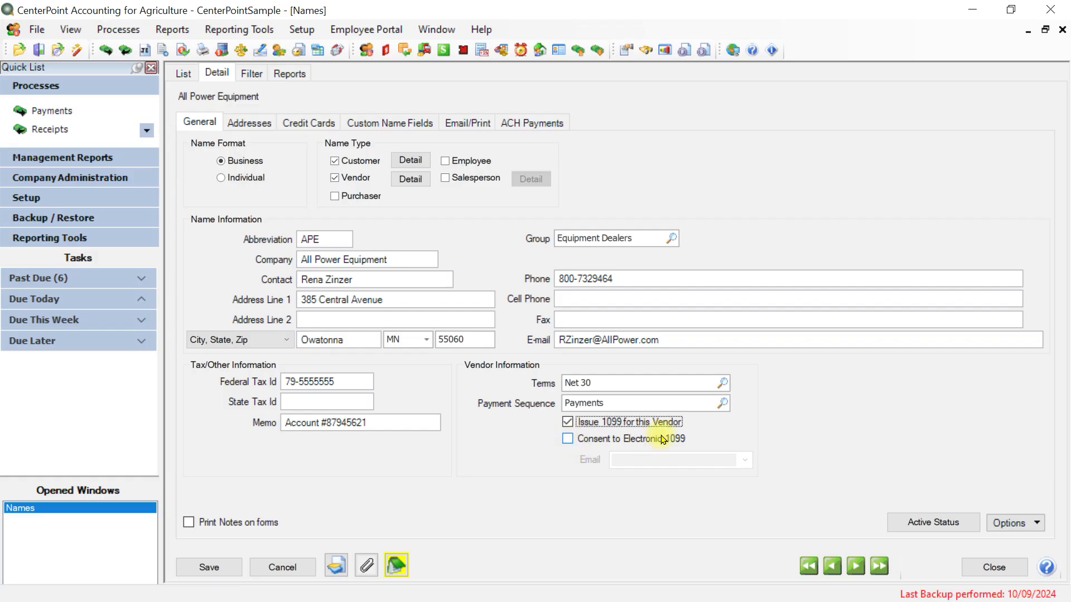
left_click(568, 440)
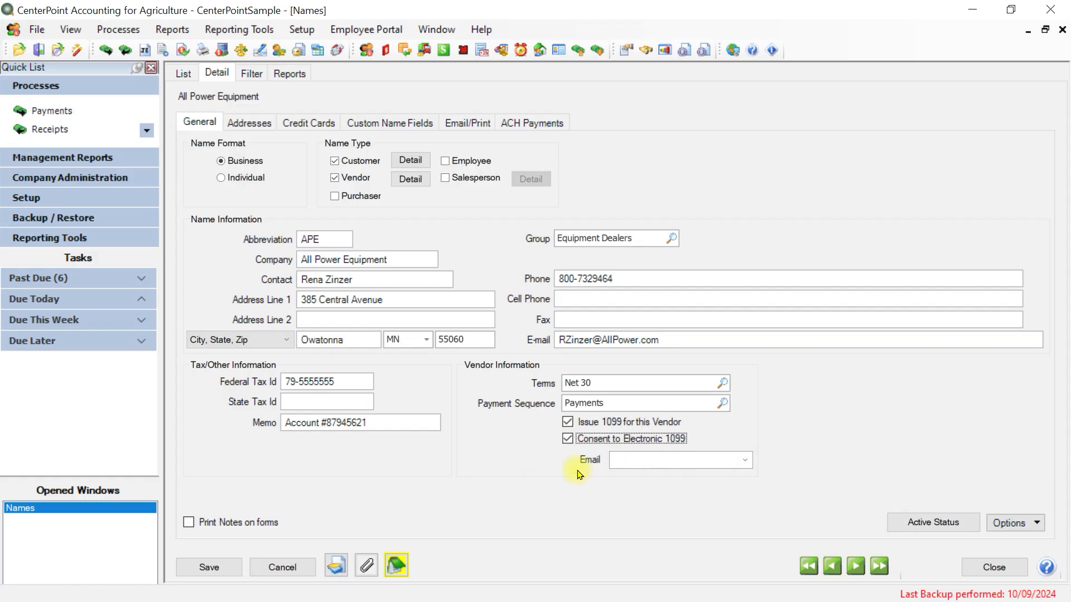
left_click(629, 461)
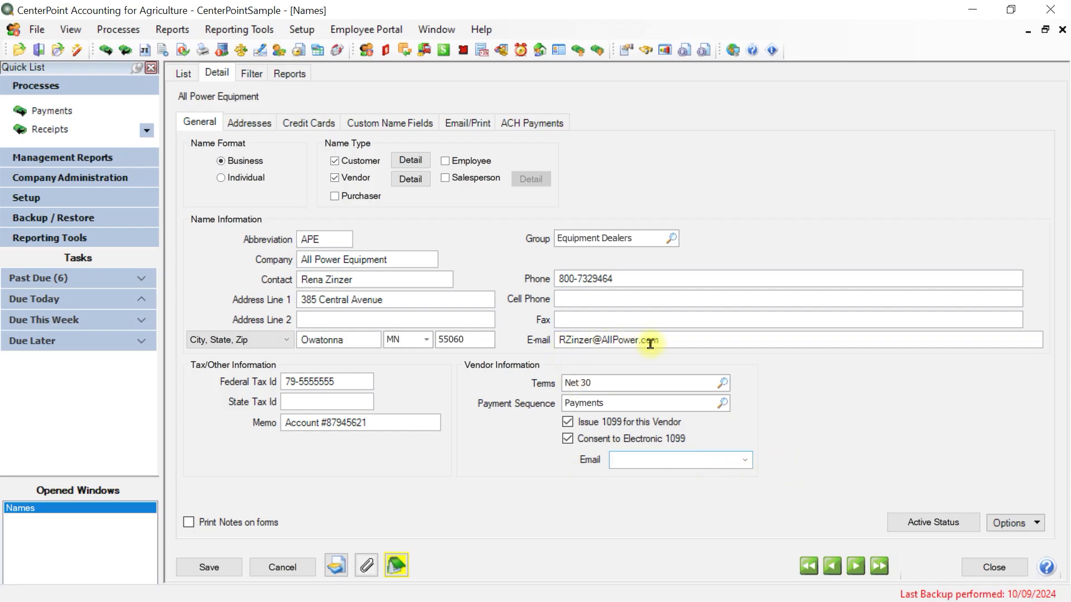
left_click(745, 460)
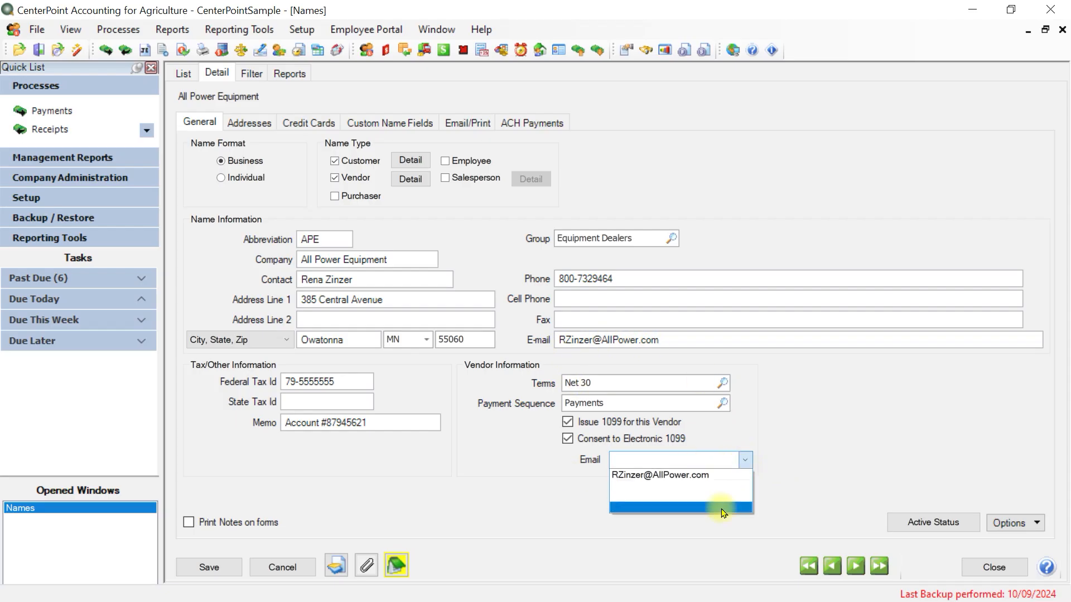
left_click(676, 458)
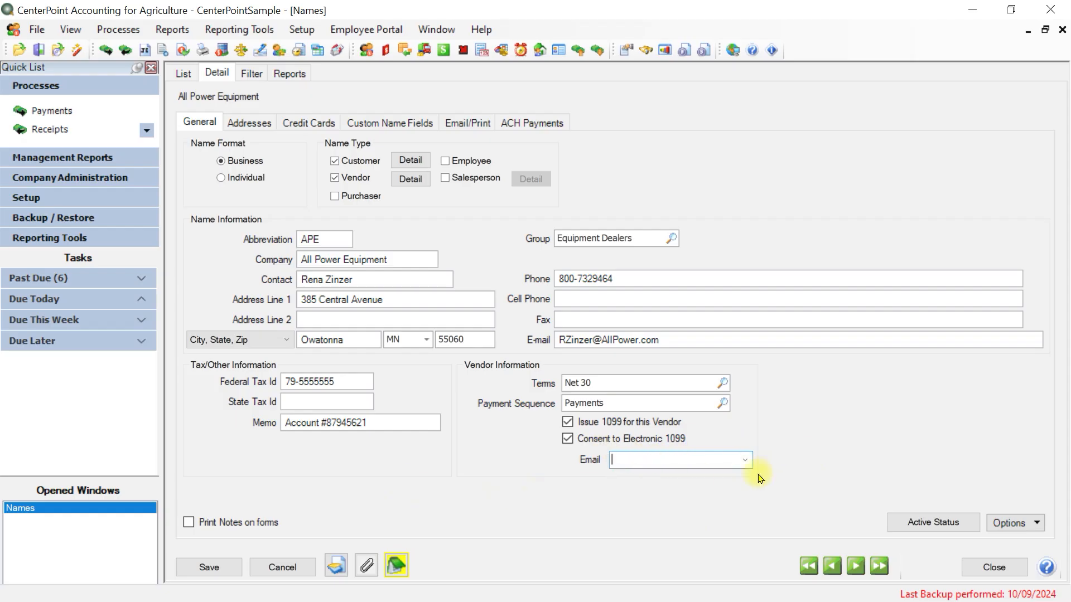
left_click(567, 422)
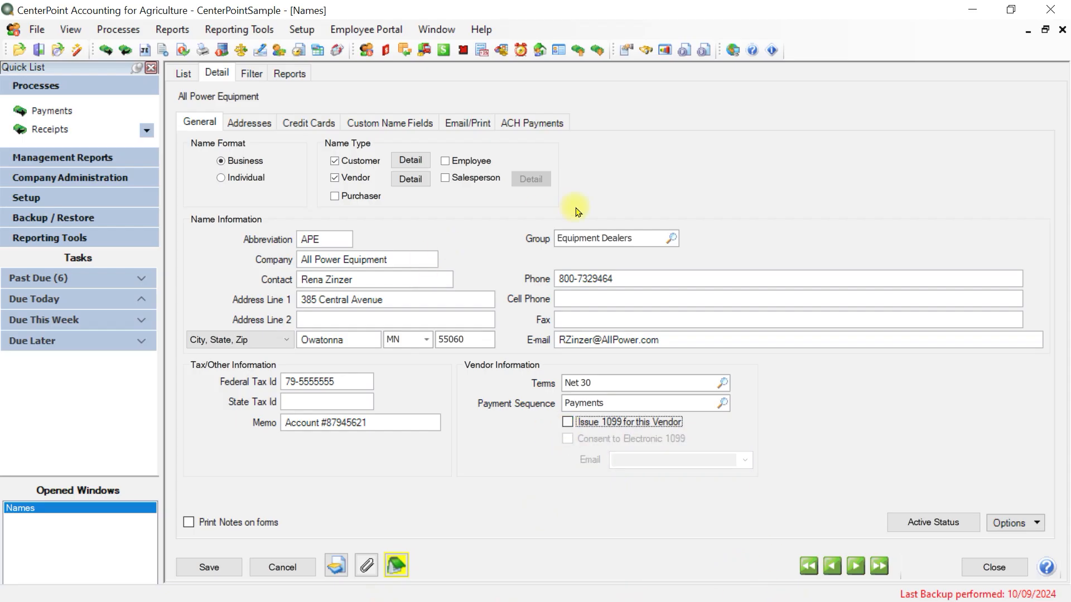
Review which companies the name is active for, and view the tab stop settings without changing them
left_click(930, 527)
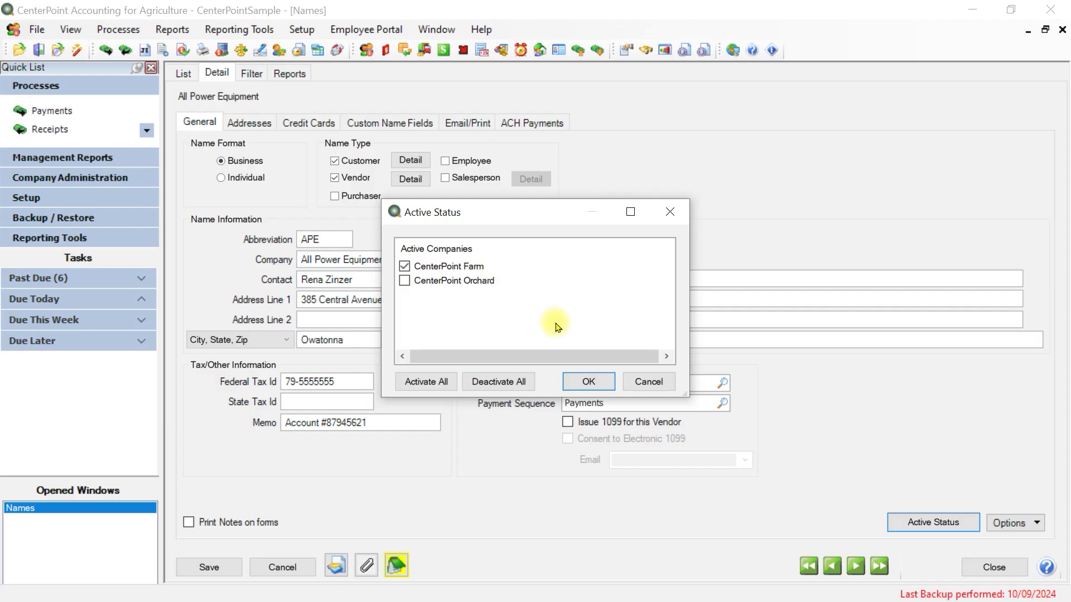
left_click(597, 390)
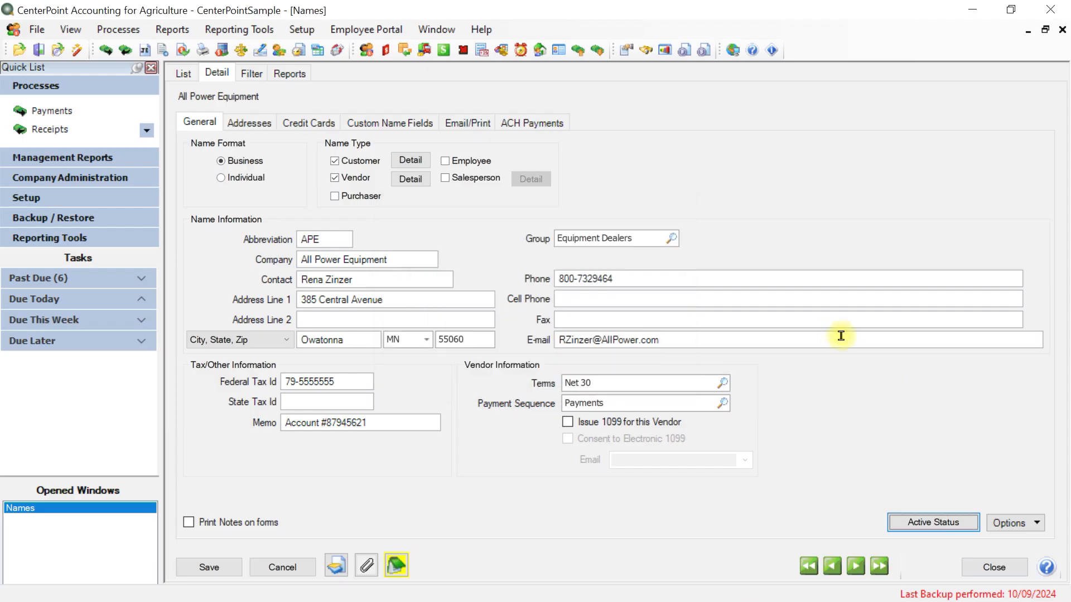
left_click(1031, 522)
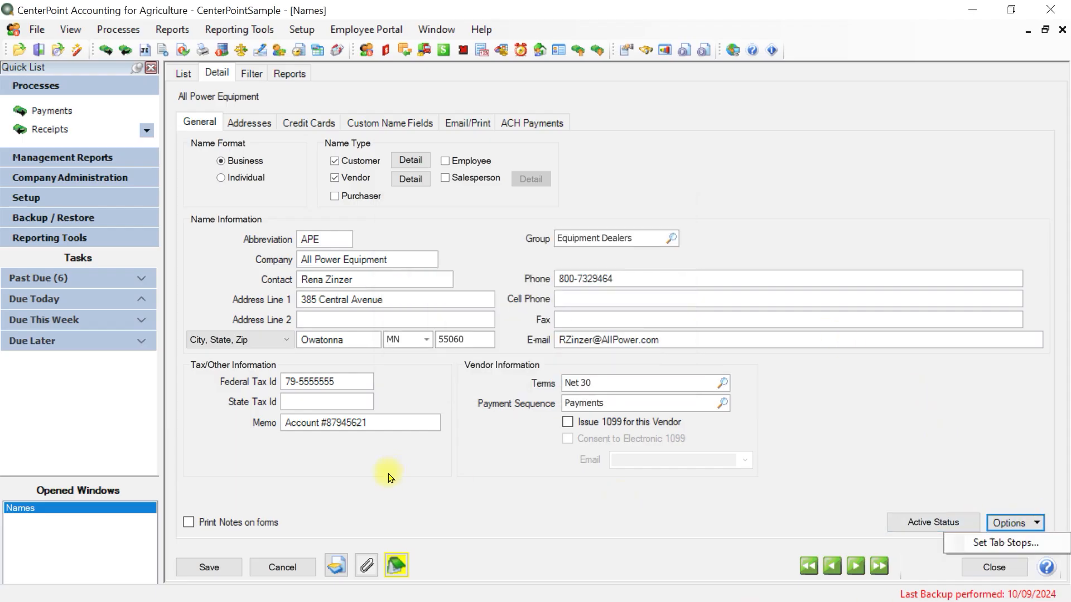
left_click(973, 541)
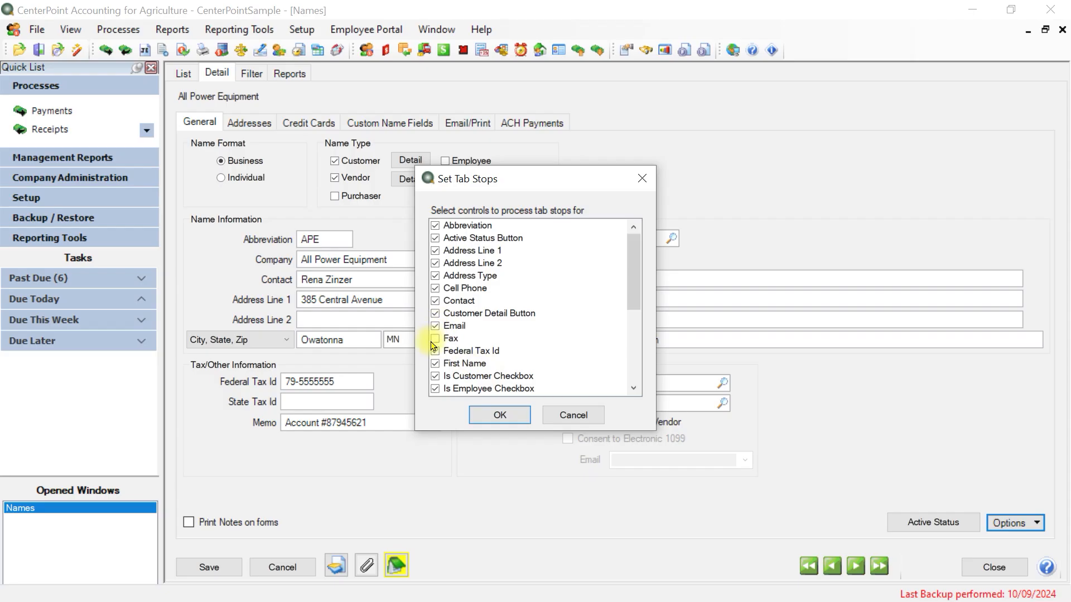
left_click(580, 416)
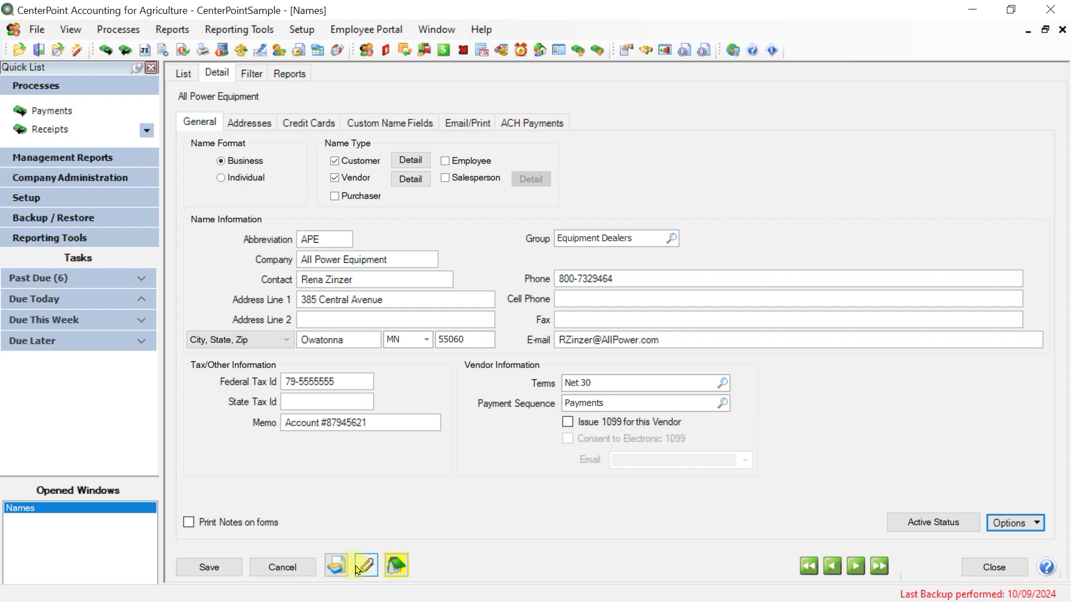
Try adding a date and time stamp on a new line below the existing additional note, then discard the edit
left_click(397, 565)
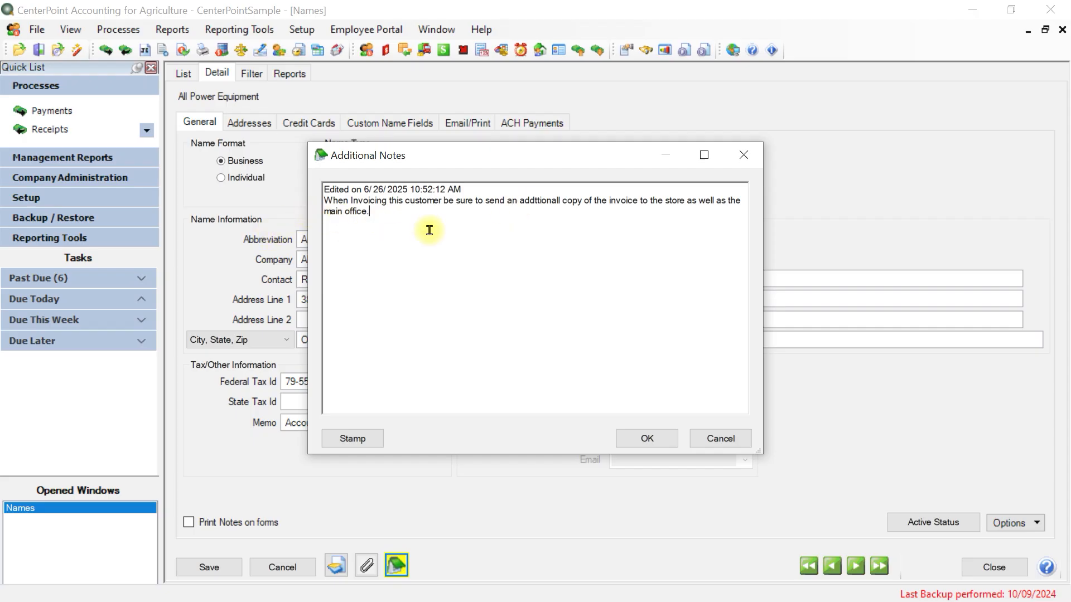
key("Return")
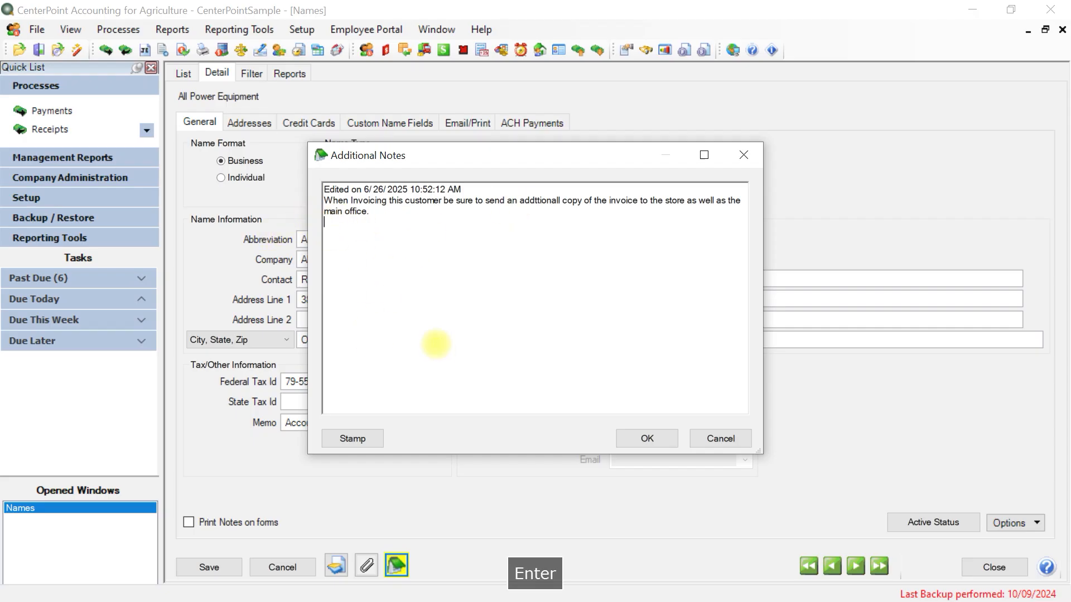
key("Return")
left_click(353, 443)
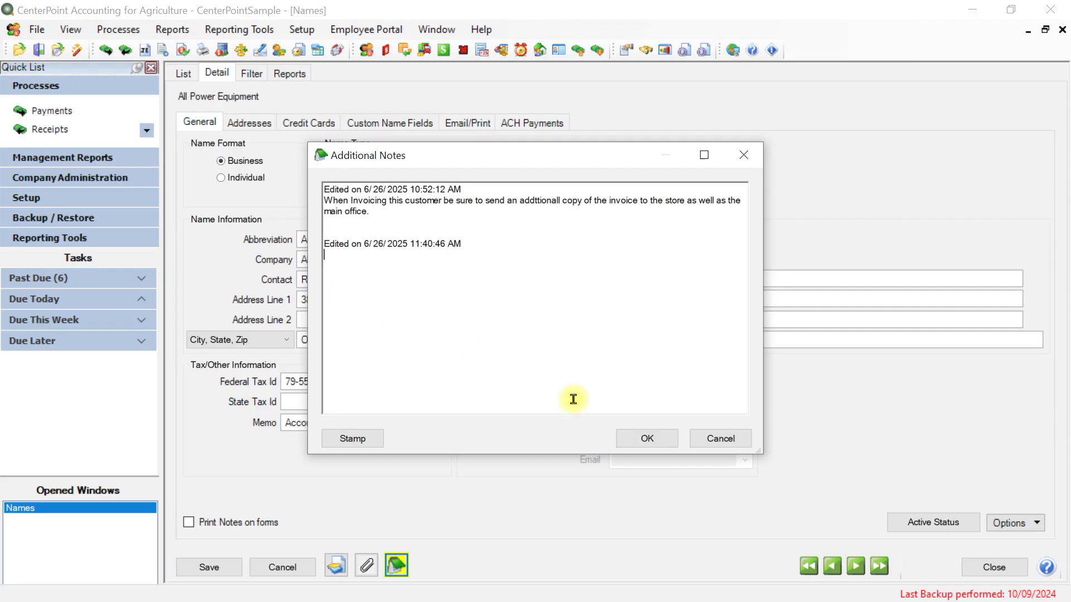
left_click(719, 439)
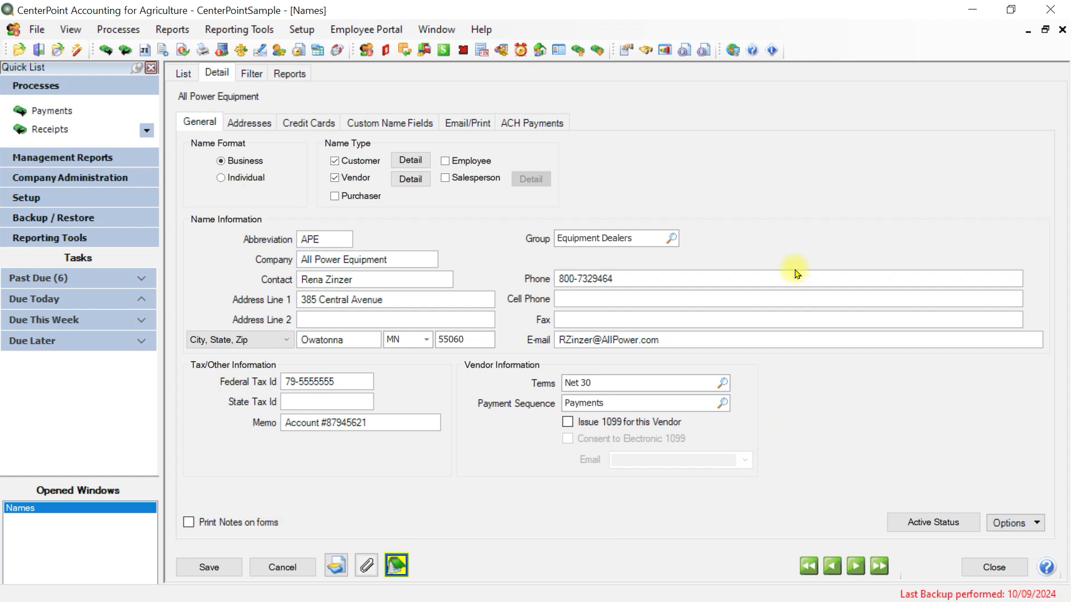
Open the addresses for this name and view the location type choices for the business address, cancelling the lookup
left_click(243, 123)
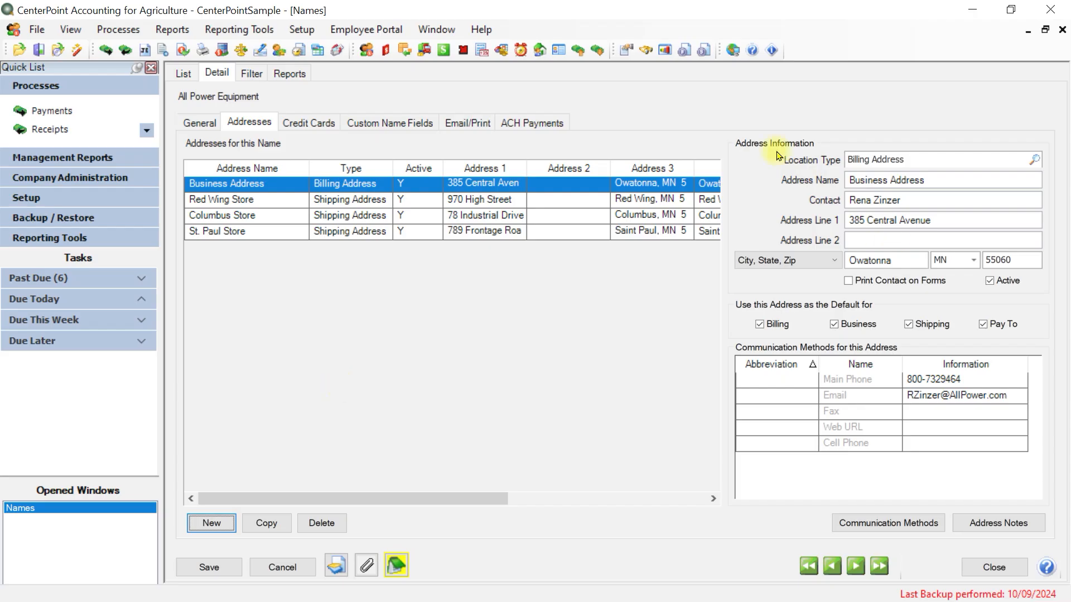
left_click(1035, 160)
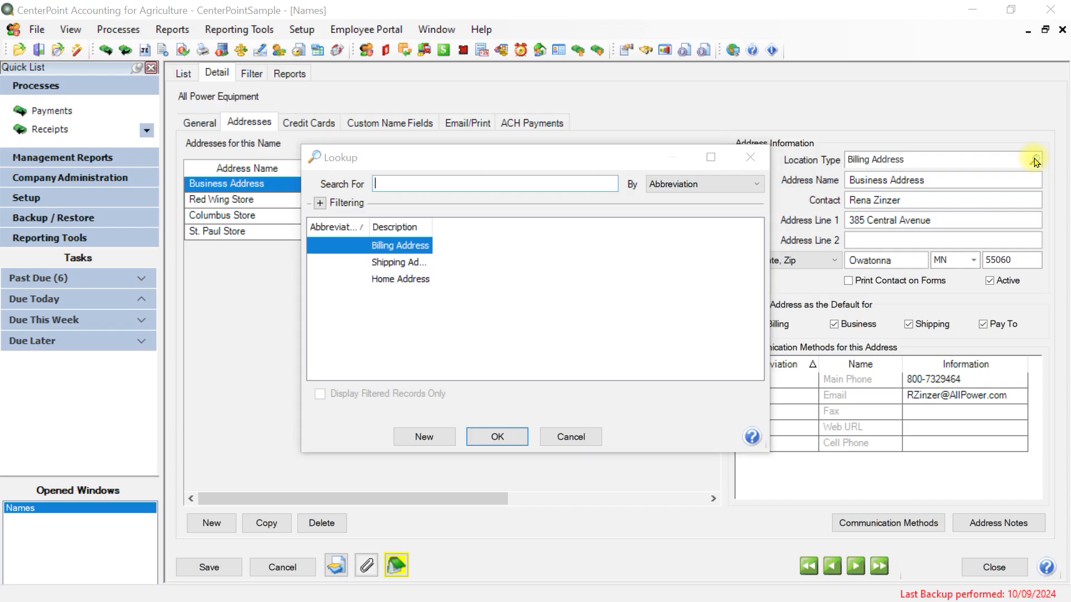
left_click(577, 436)
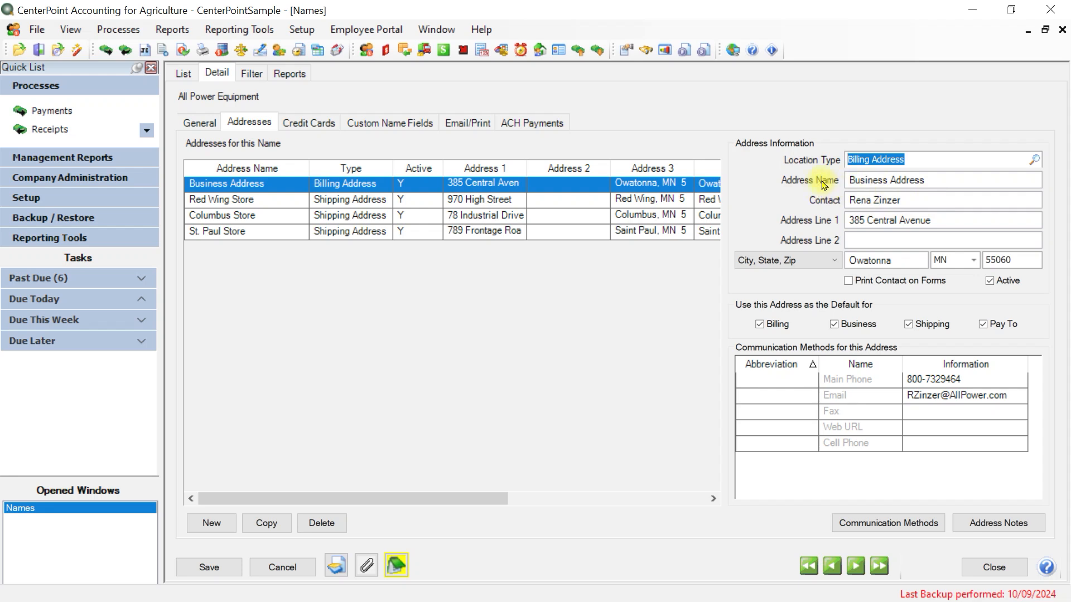
Rename the Business Address entry to Main Office
left_click(944, 180)
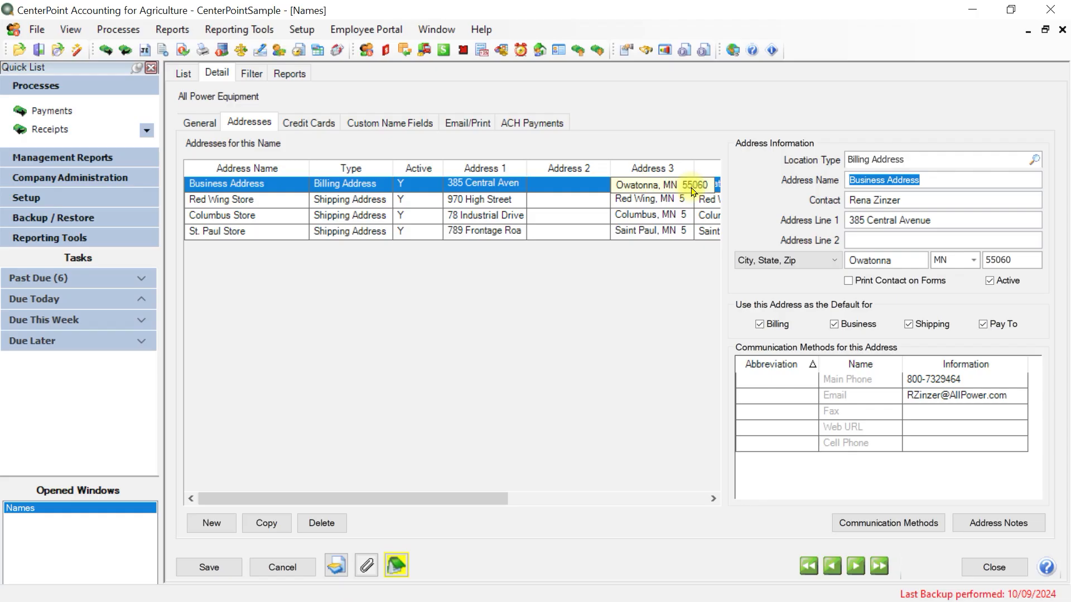
type("Ma")
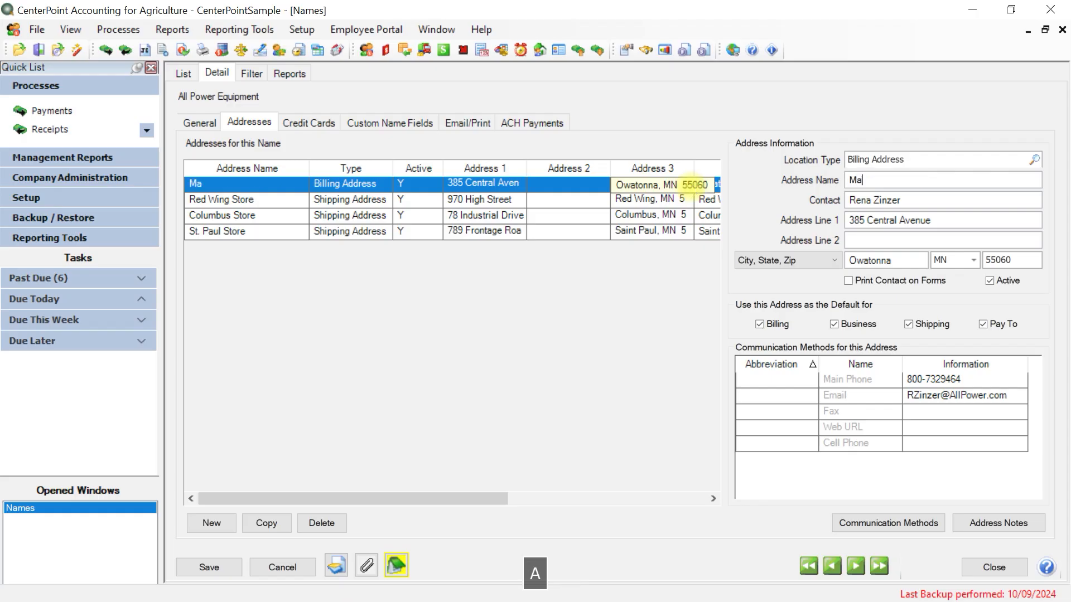
type("in Office")
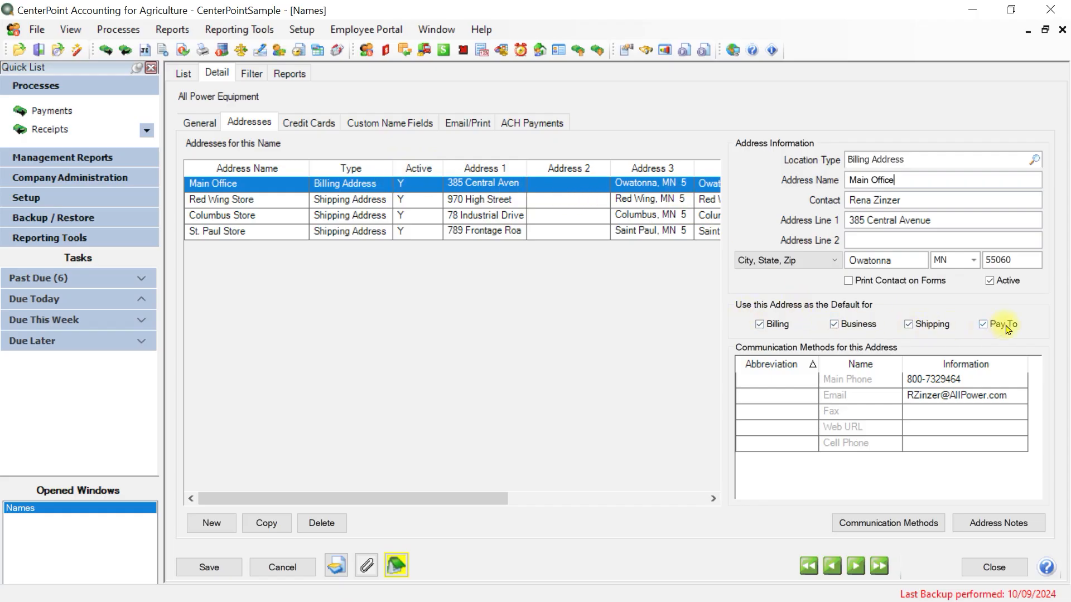
Make the Red Wing Store address the default shipping location and sort the address list by Address 1
left_click(646, 199)
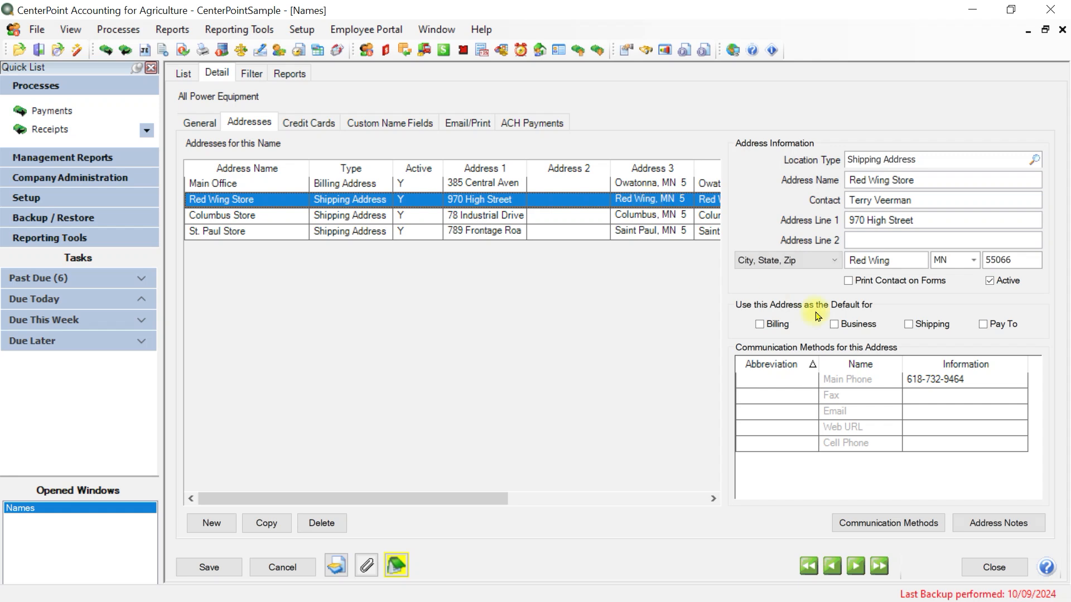
left_click(908, 325)
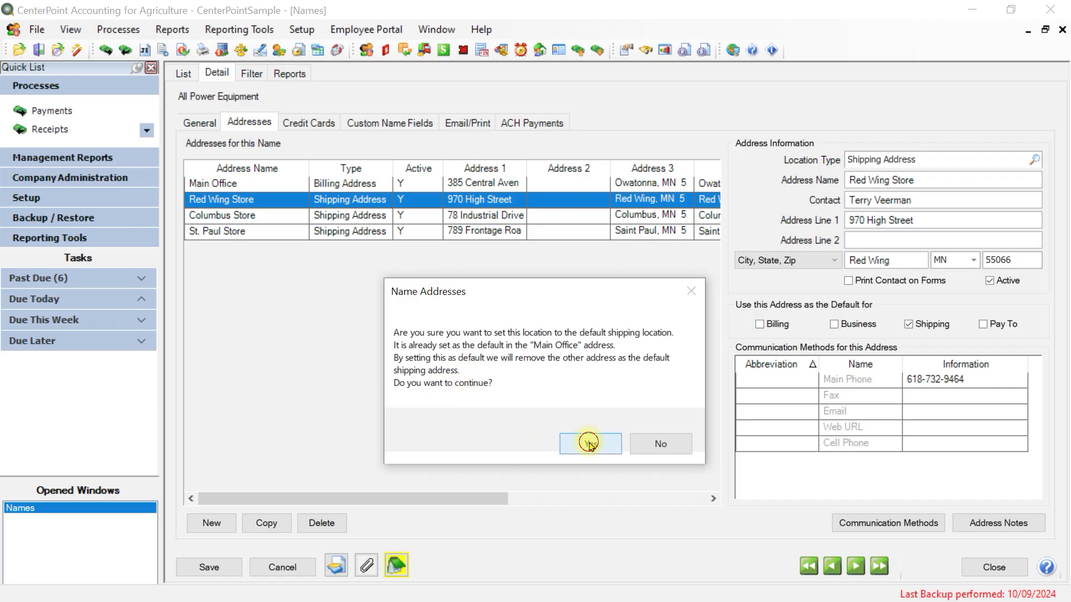
left_click(590, 445)
left_click(491, 169)
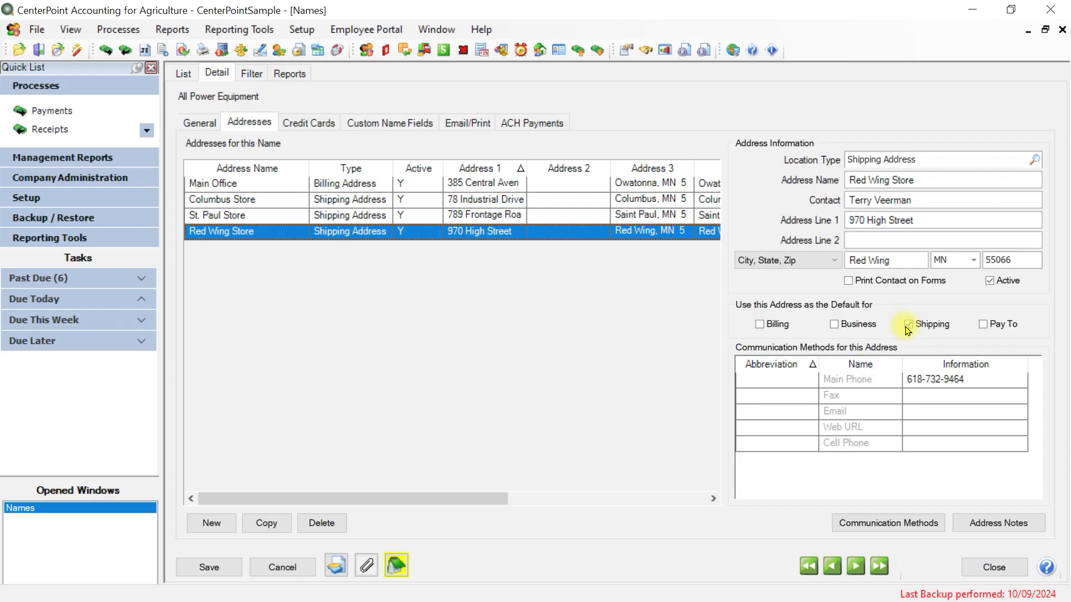
Review the address details and default uses of the Main Office, St. Paul Store and Red Wing Store entries
left_click(537, 186)
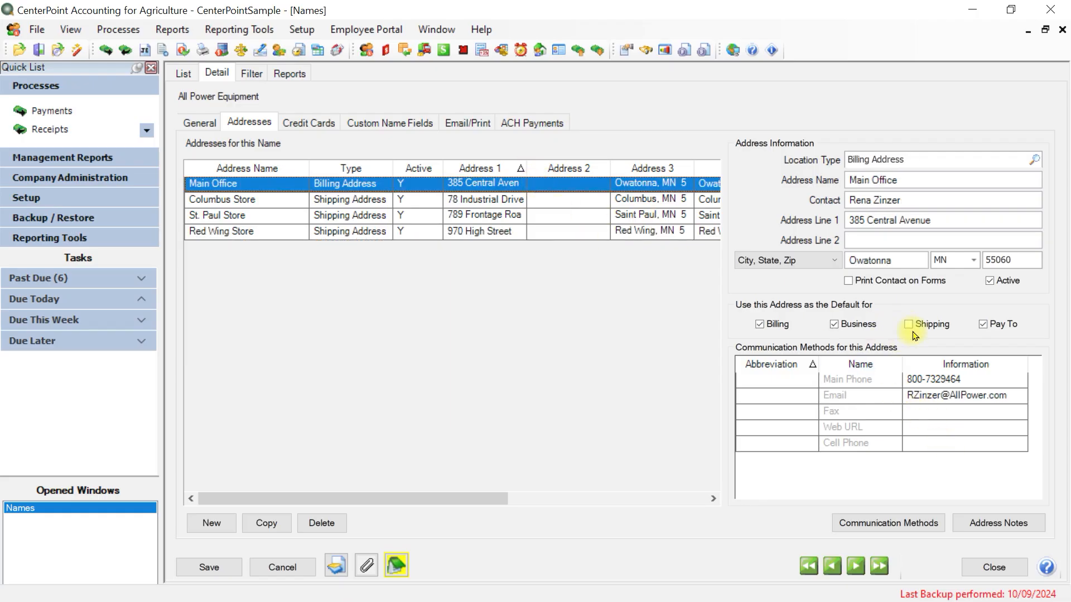
left_click(439, 215)
left_click(445, 235)
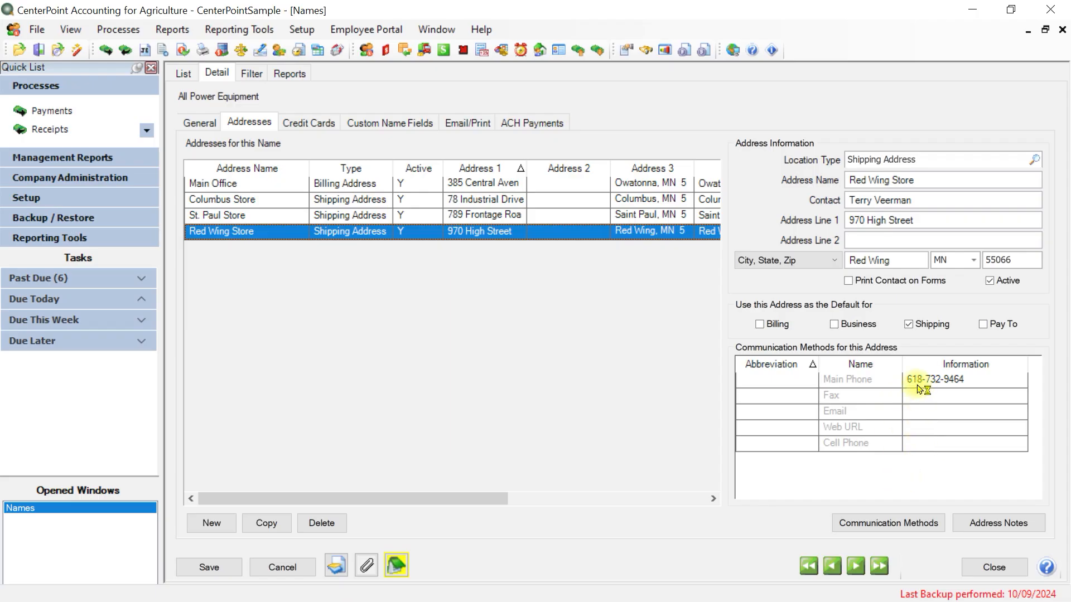
key("F9")
For the Main Office address, view the list of communication methods and the address notes, closing both without changes
left_click(524, 186)
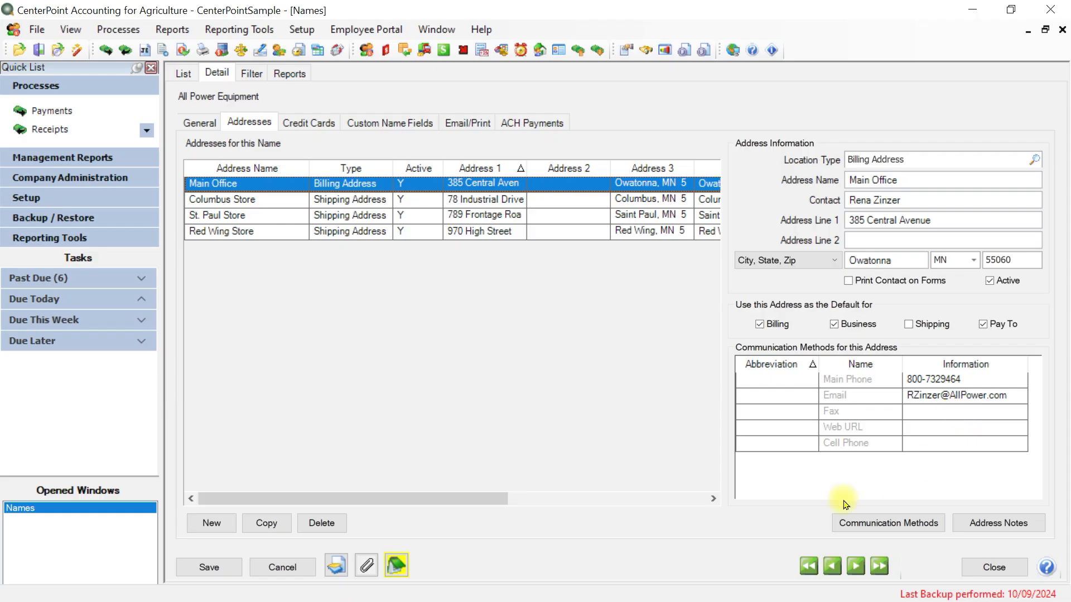
left_click(868, 528)
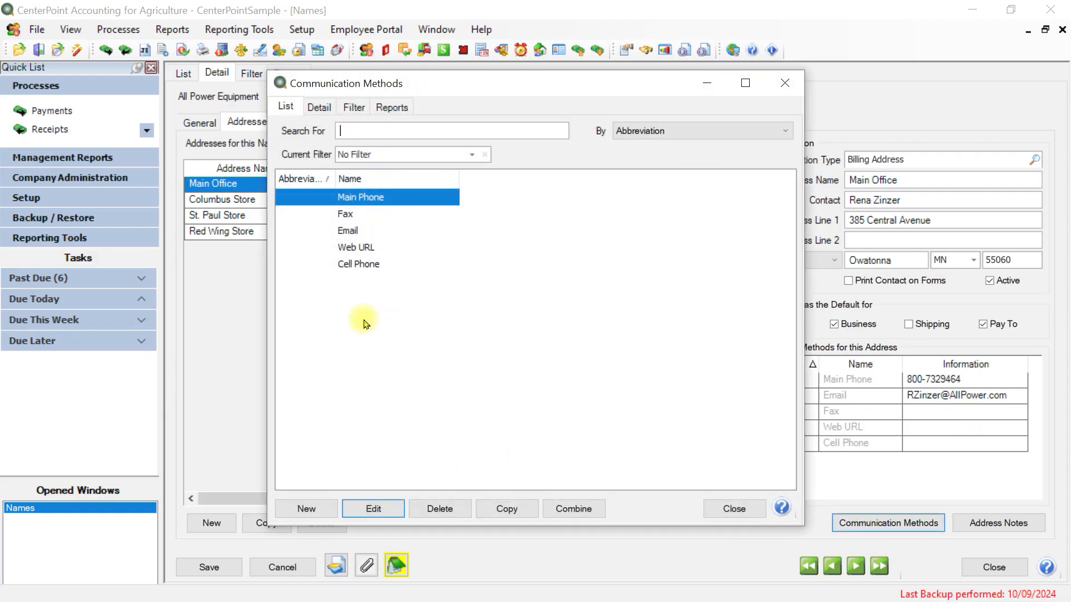
left_click(734, 508)
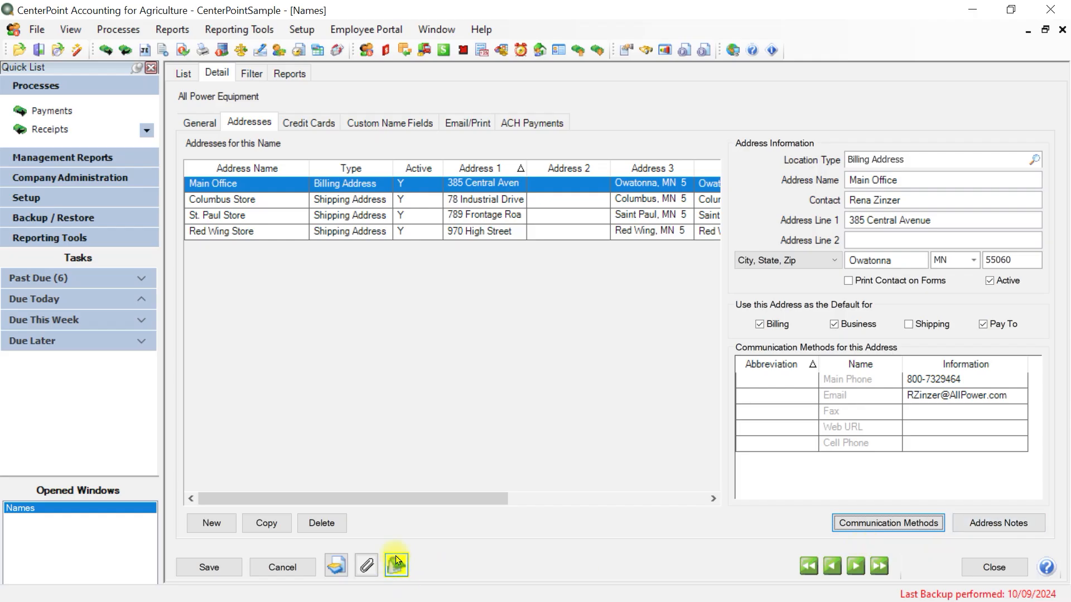
left_click(990, 525)
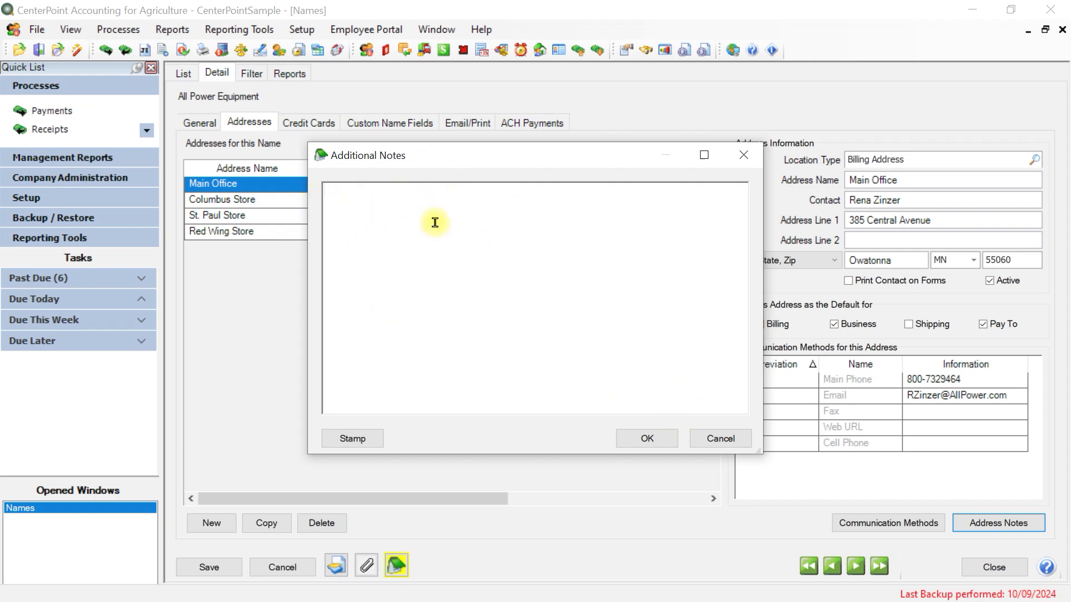
left_click(712, 437)
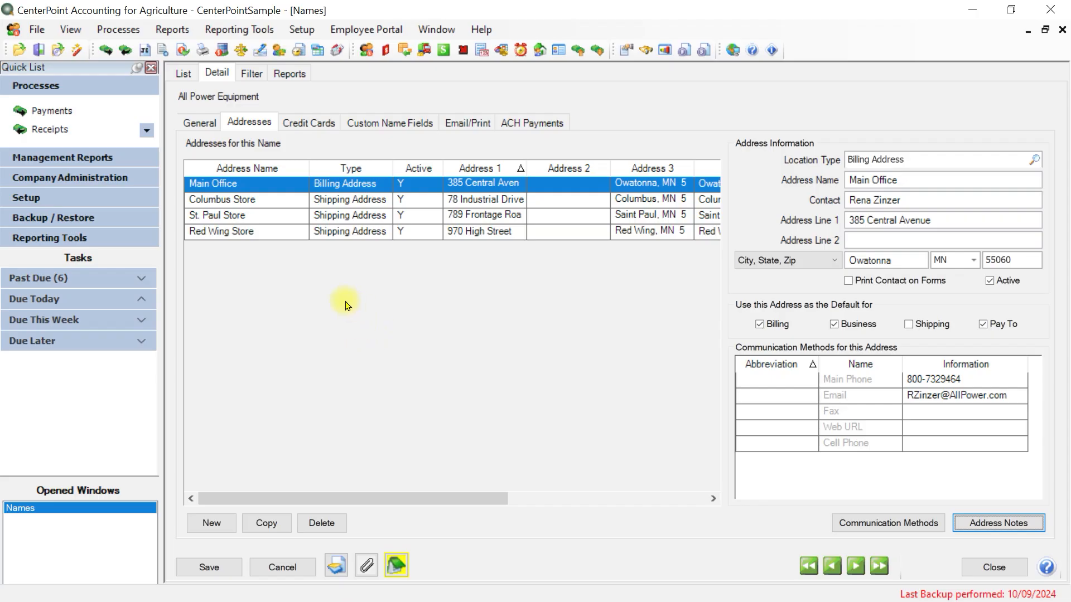
Review the credit card information stored for All Power Equipment and its custom name fields
left_click(327, 123)
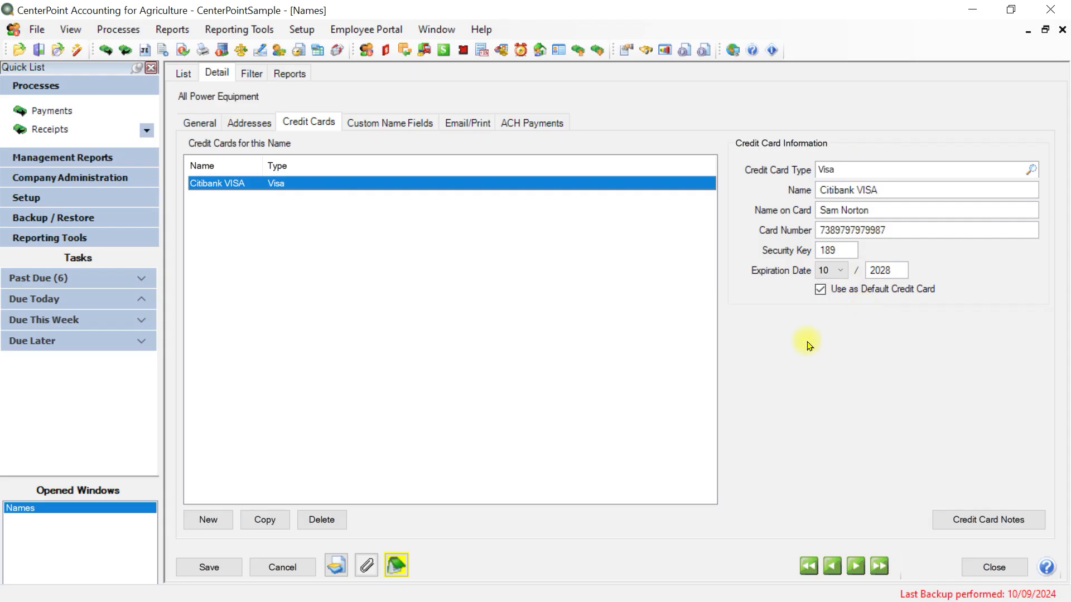
left_click(391, 122)
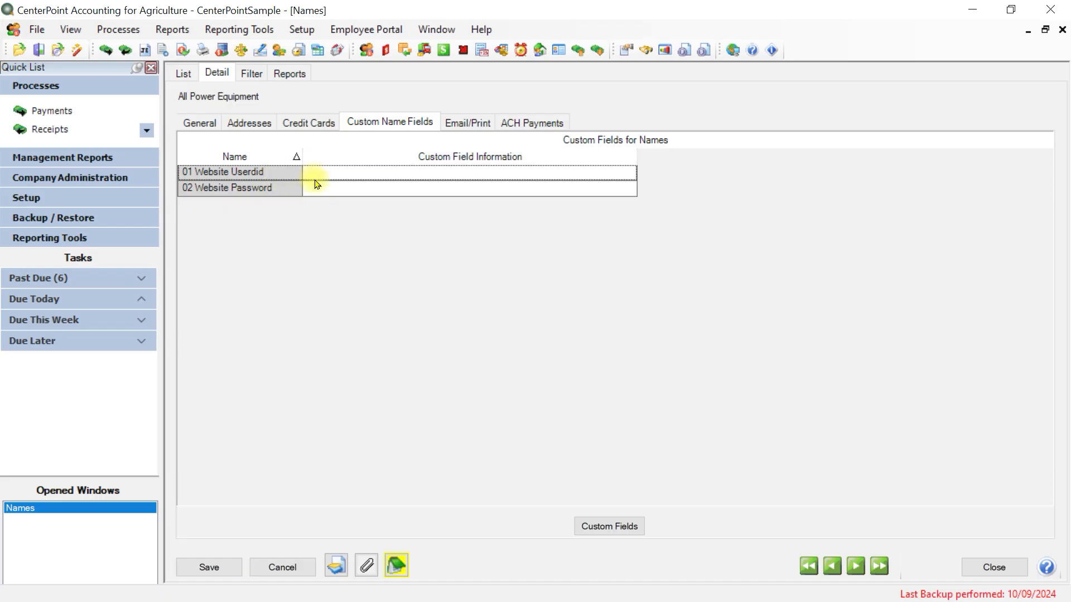
Start a new custom name field to view the available field types, cancel it and close the custom field setup
left_click(600, 527)
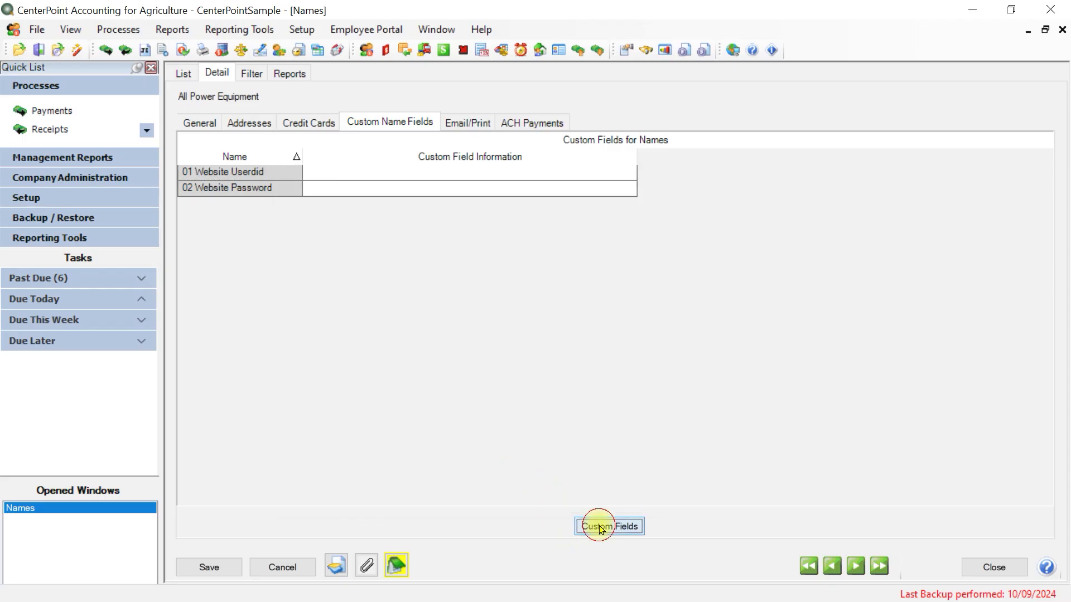
left_click(296, 510)
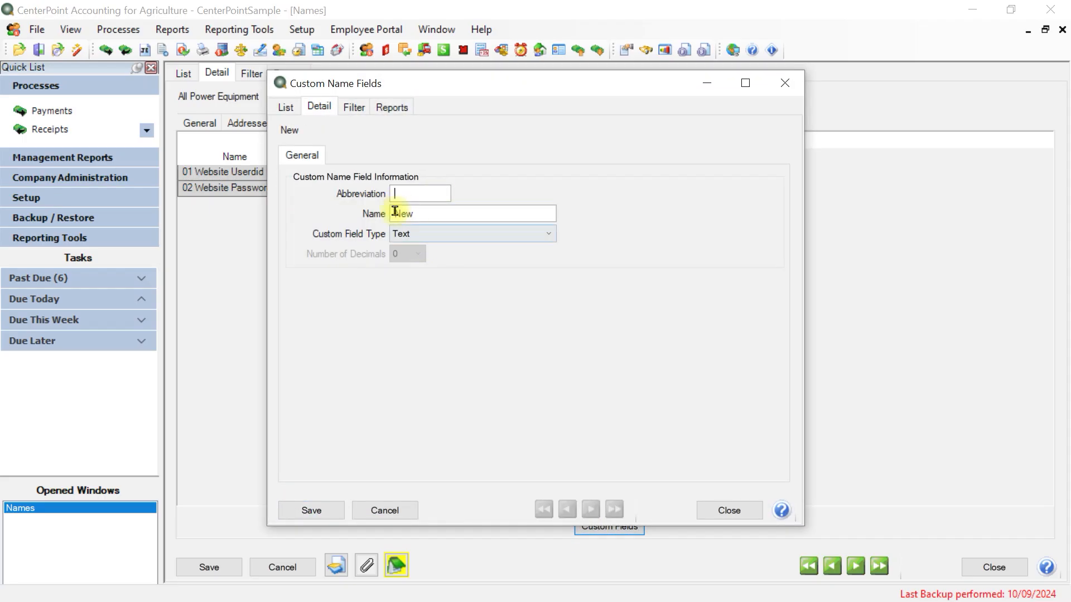
left_click(467, 235)
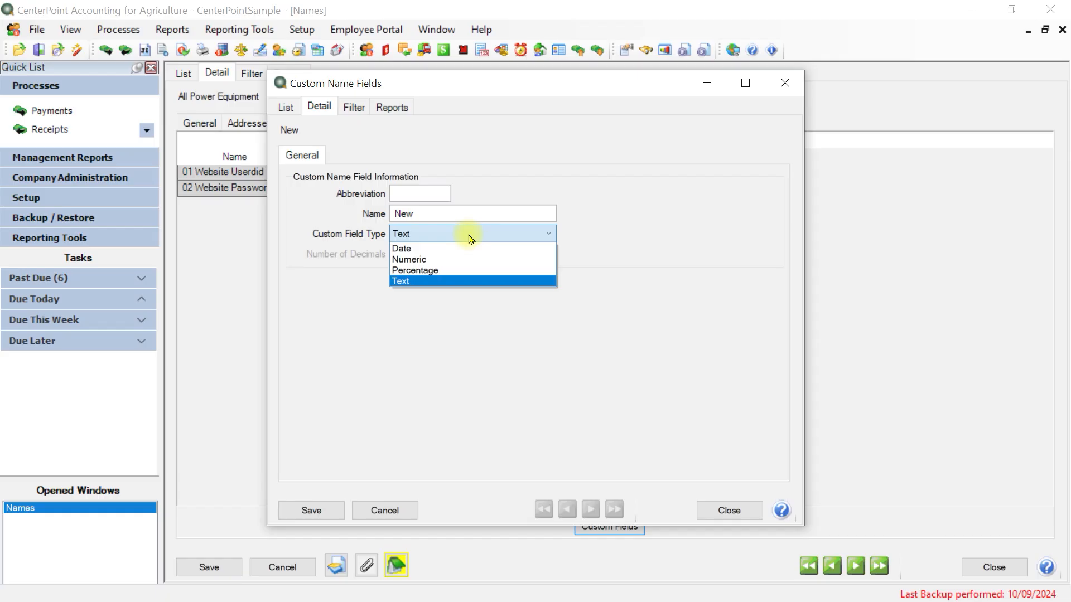
left_click(393, 512)
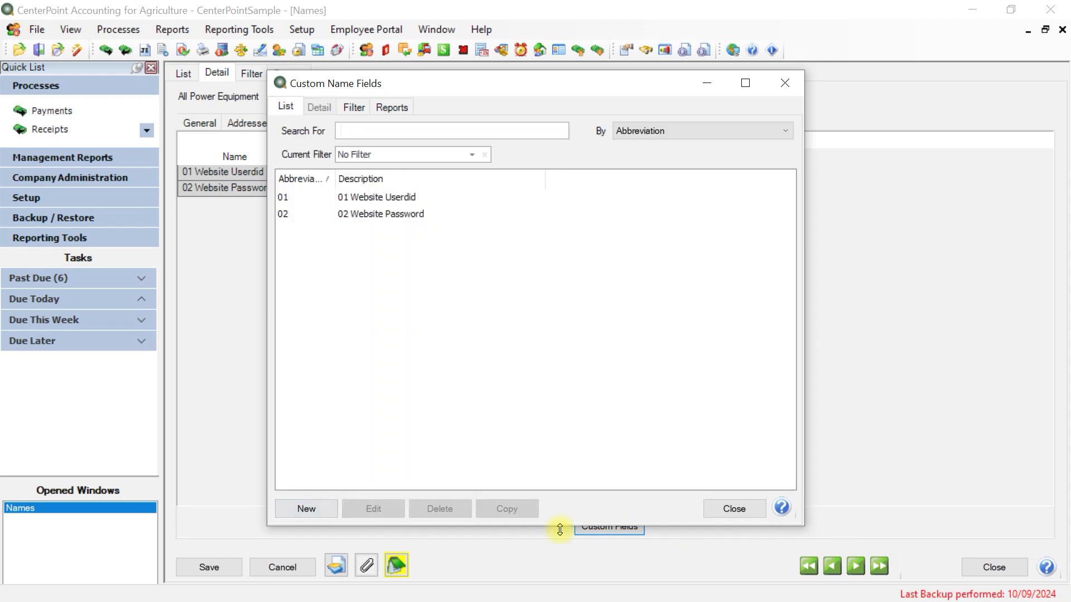
left_click(735, 510)
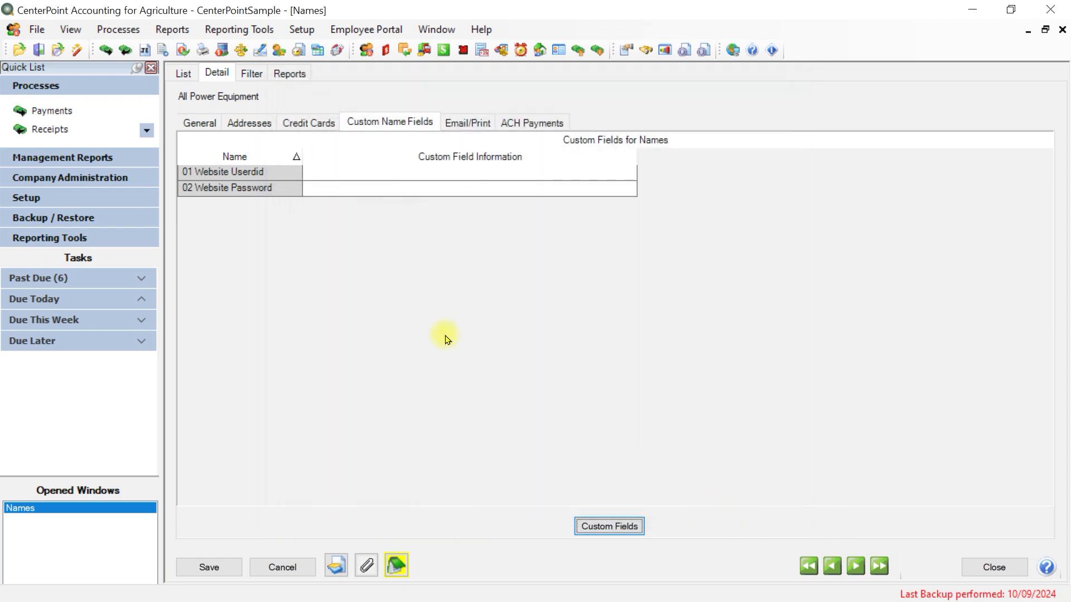